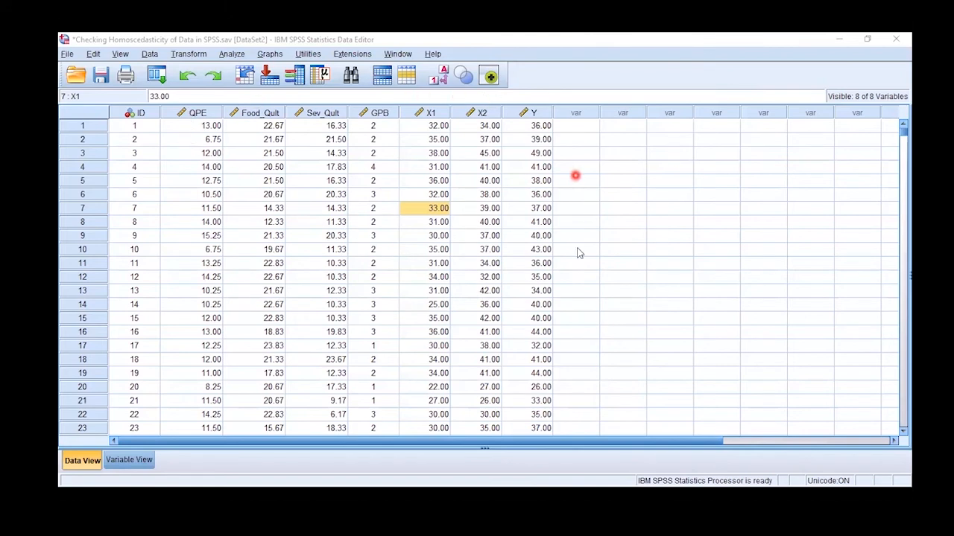
click(182, 117)
click(246, 112)
click(312, 113)
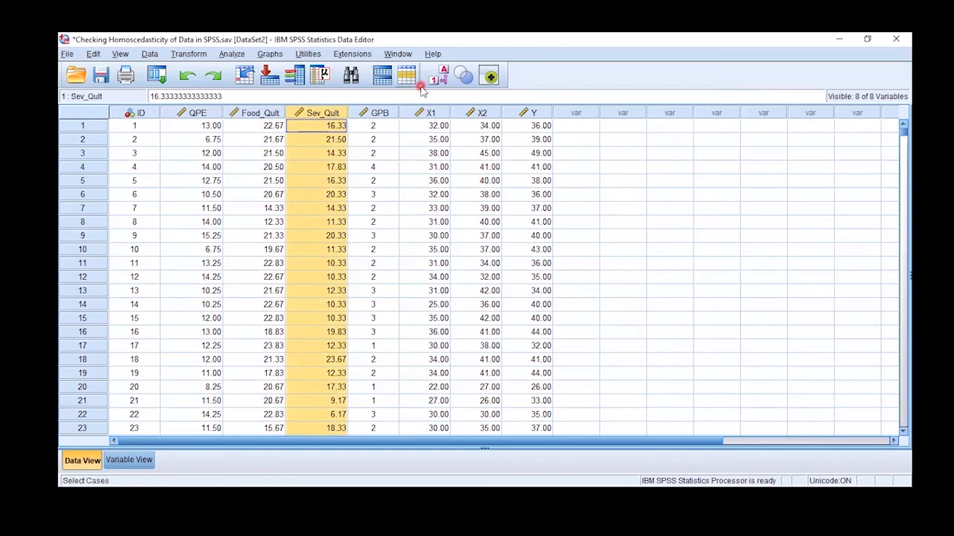
Step: Reset the Linear Regression setup and assign QPE as the dependent and Food_Qult as the independent variable
click(231, 56)
mouse_move(268, 197)
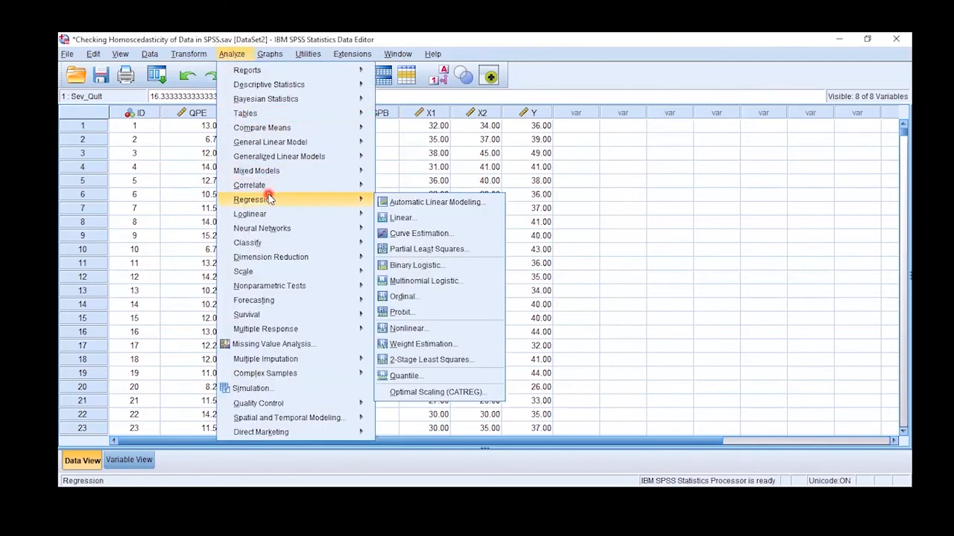
click(402, 218)
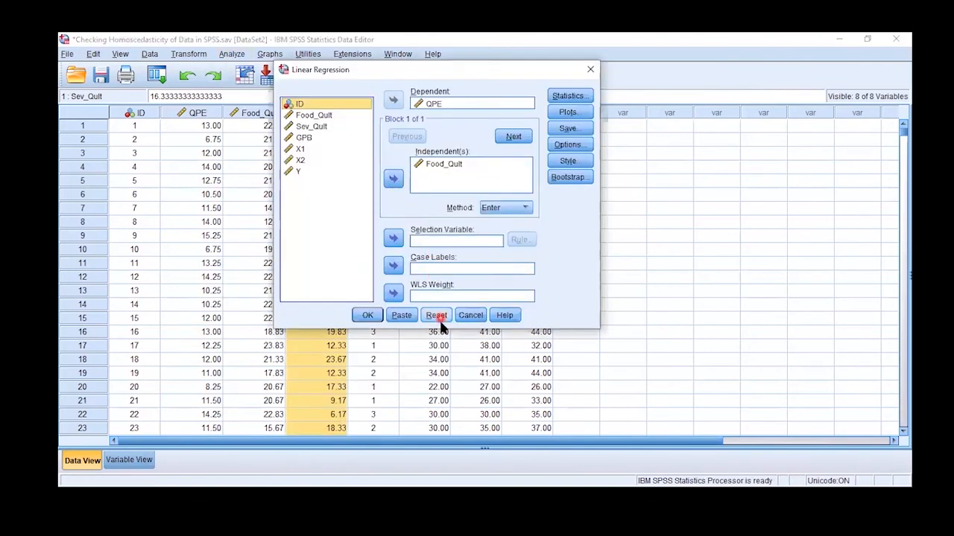
click(436, 315)
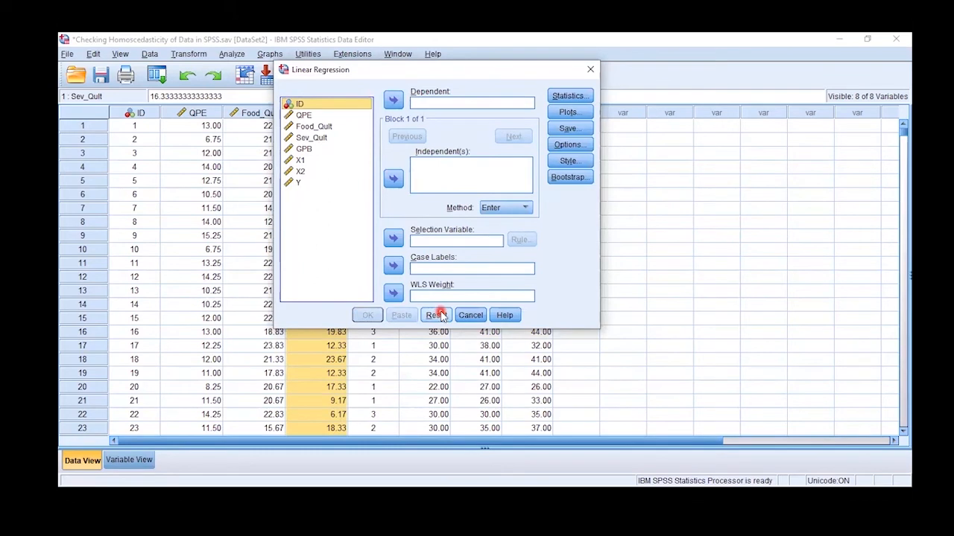
click(303, 116)
click(393, 99)
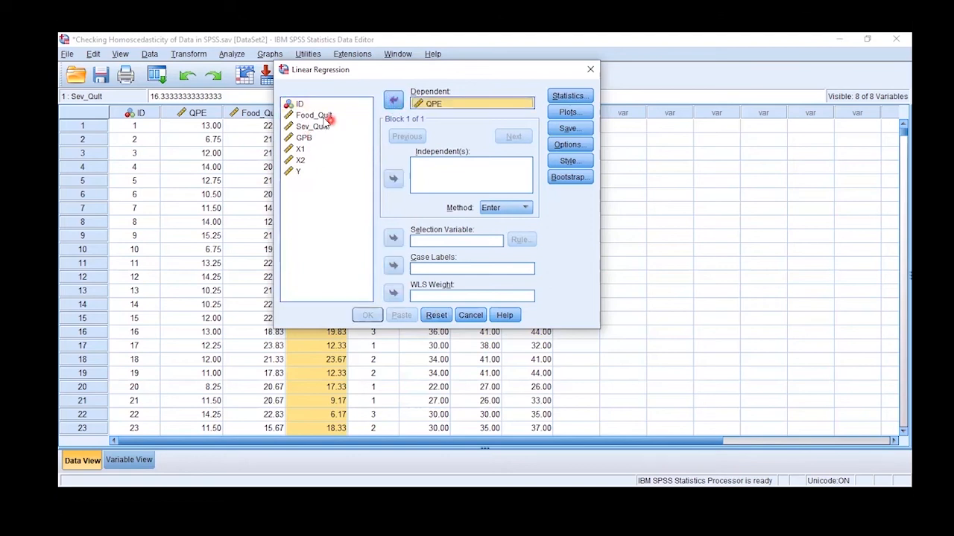
click(316, 116)
click(393, 180)
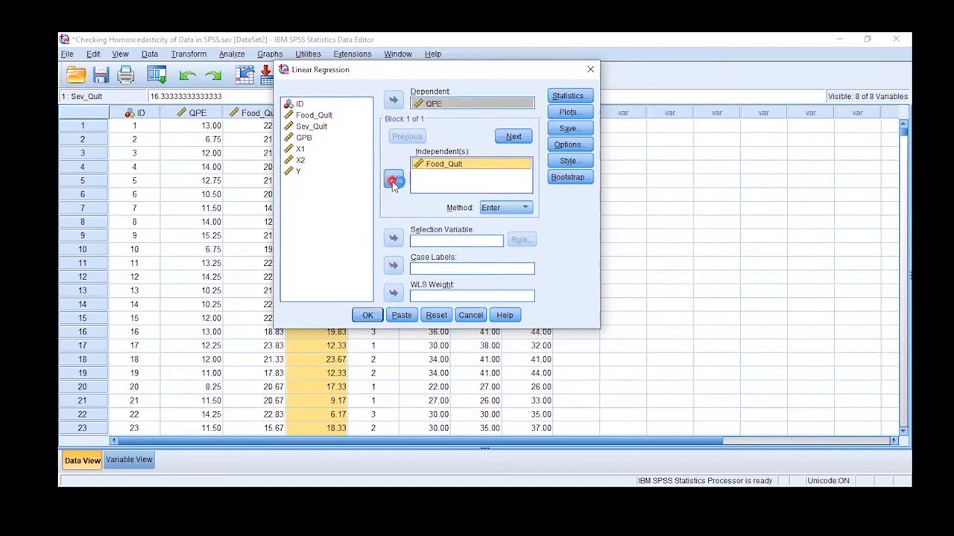
Step: Define a residual scatterplot with DEPENDNT on Y and *ZRESID on X, and run the regression
click(590, 111)
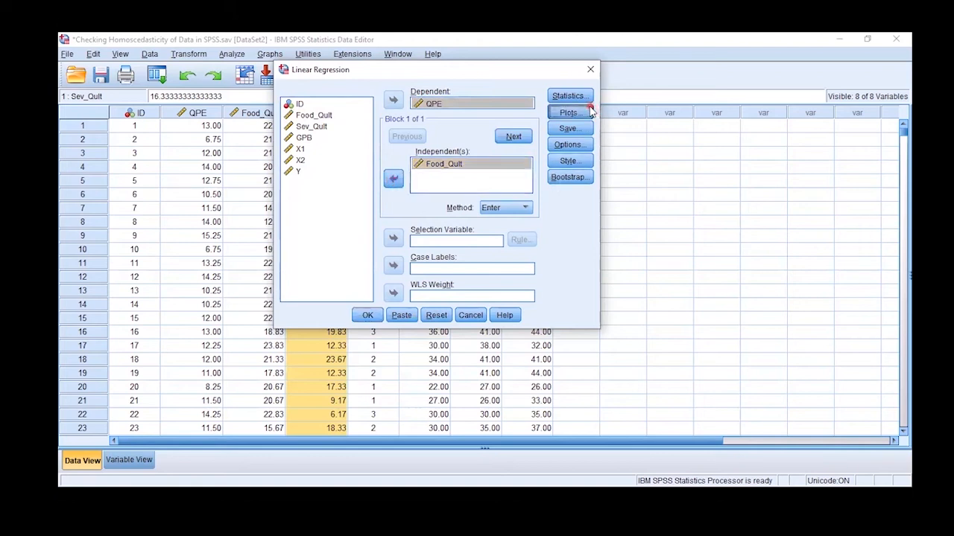
click(482, 237)
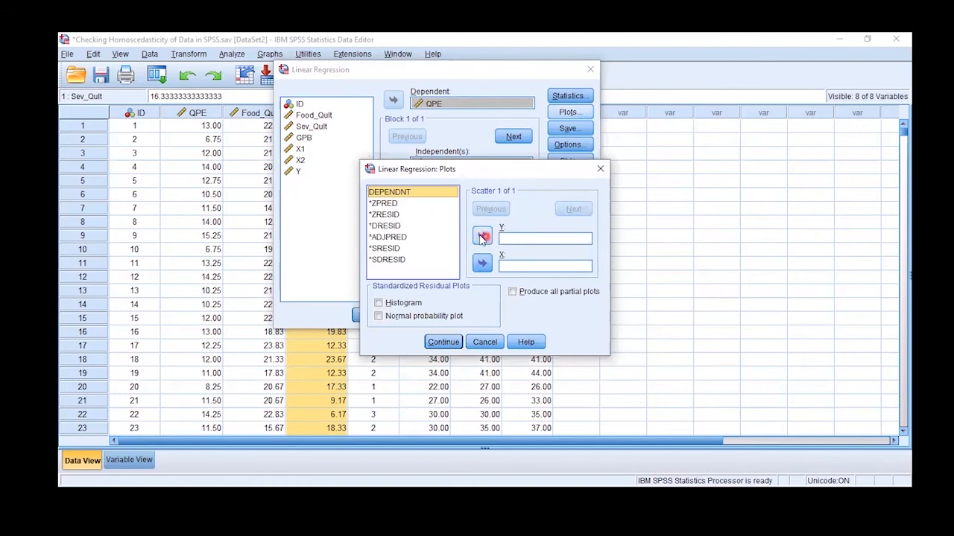
click(384, 215)
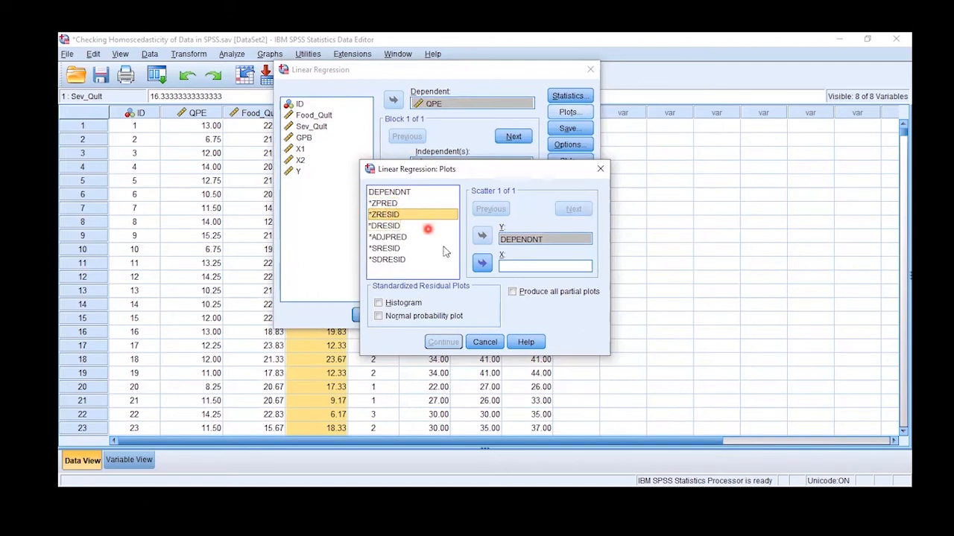
click(481, 263)
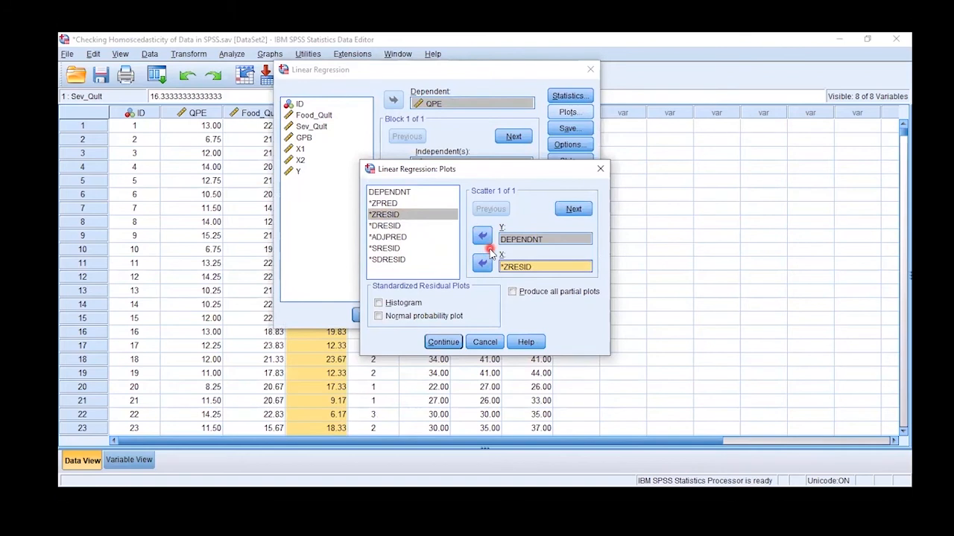
click(447, 344)
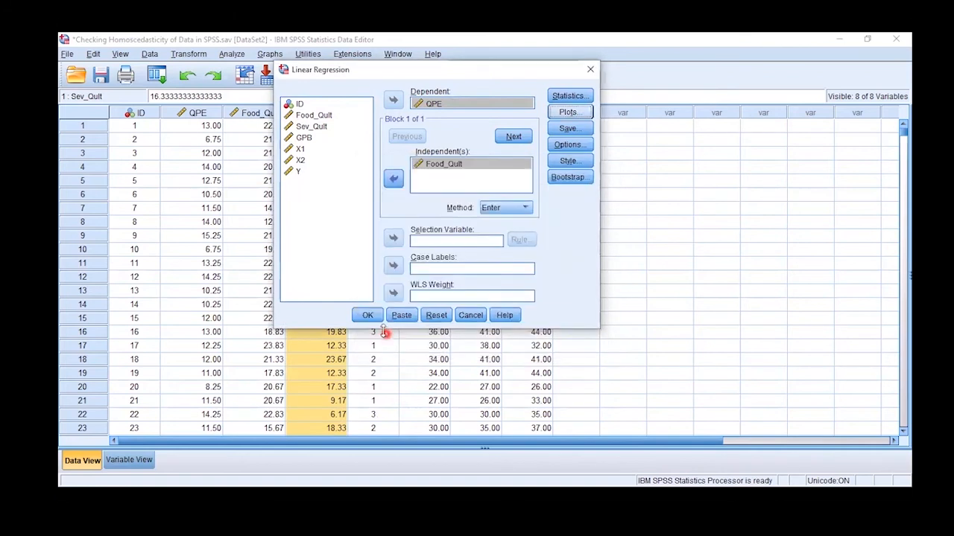
click(367, 316)
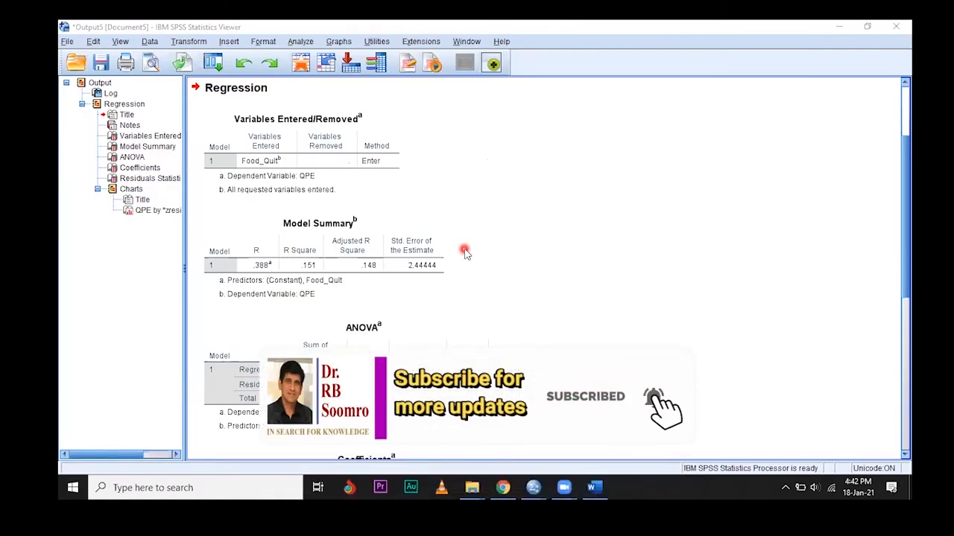
Step: Open the QPE by *zresid scatterplot for editing and add a linear fit line at total
click(144, 211)
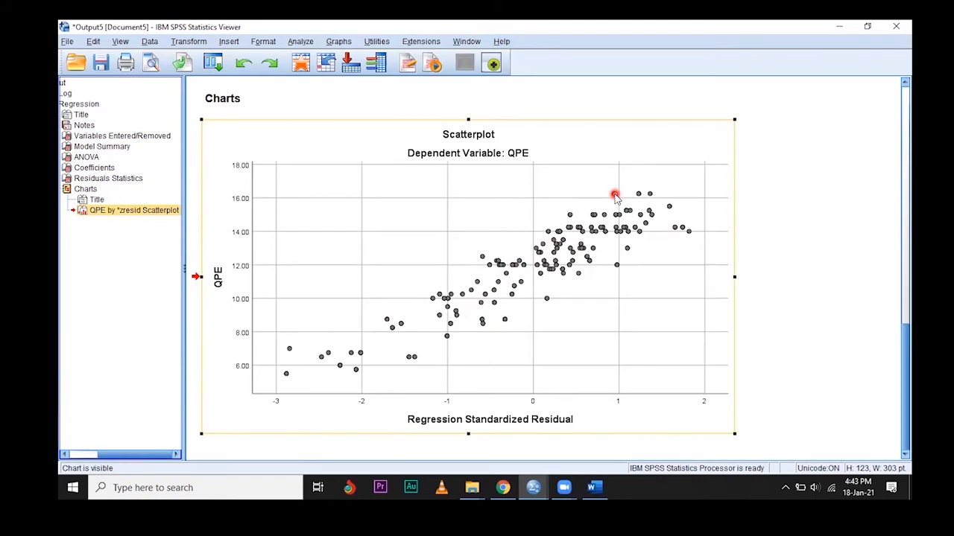
click(579, 229)
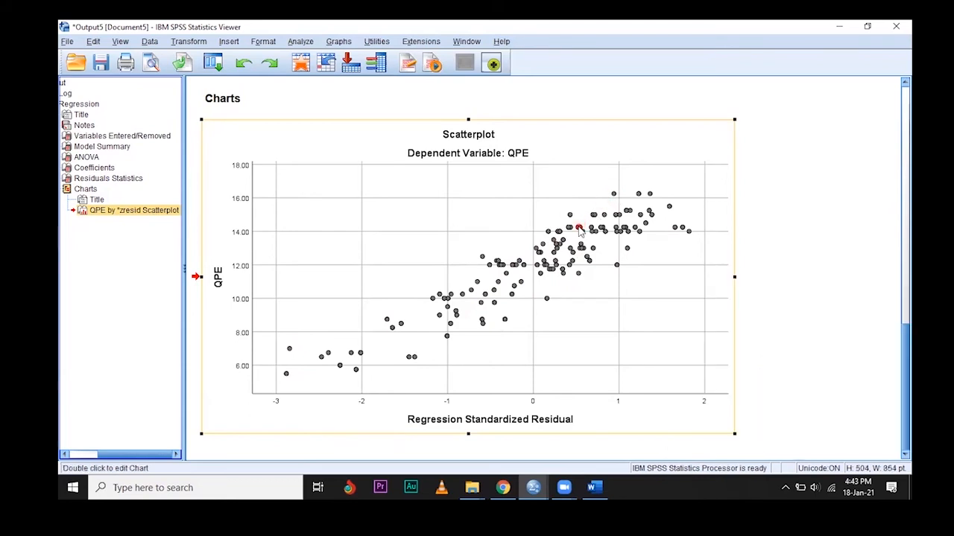
double_click(579, 229)
click(417, 152)
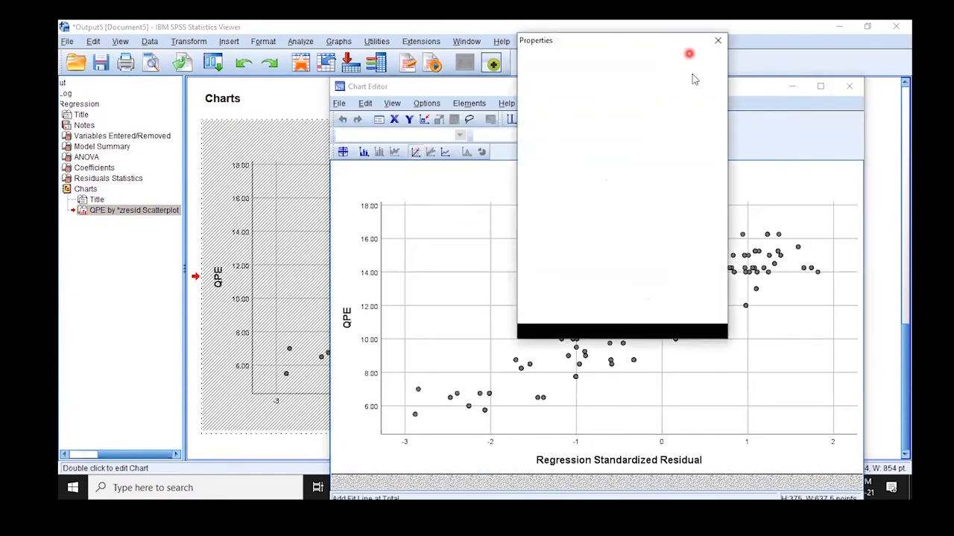
click(669, 325)
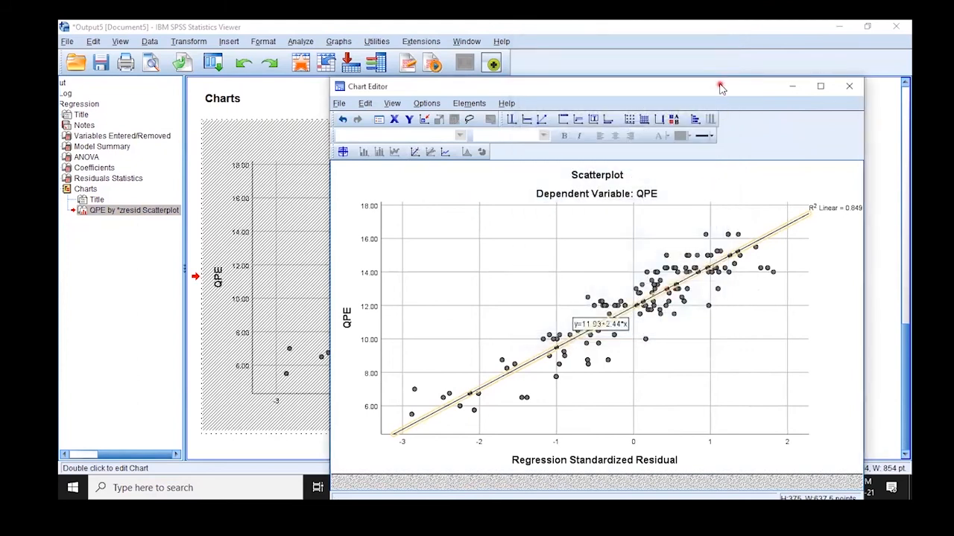
Step: Maximize the chart editing window, copy the entire fitted scatterplot and paste it into the Word document
double_click(720, 84)
click(568, 63)
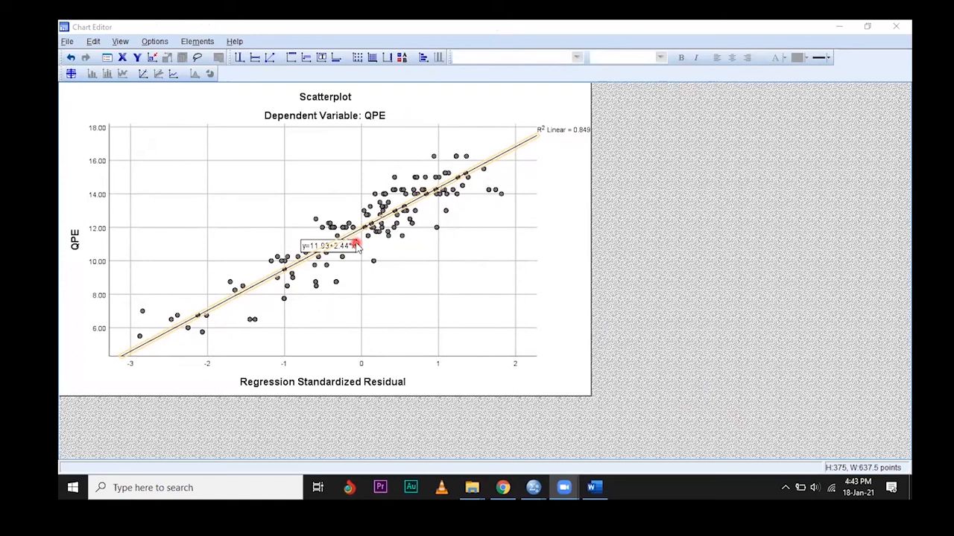
click(331, 216)
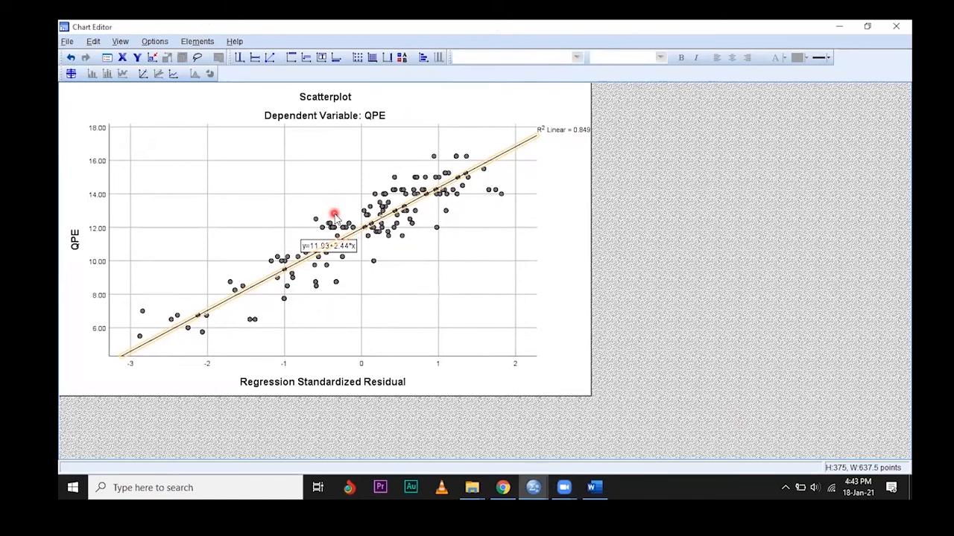
right_click(335, 215)
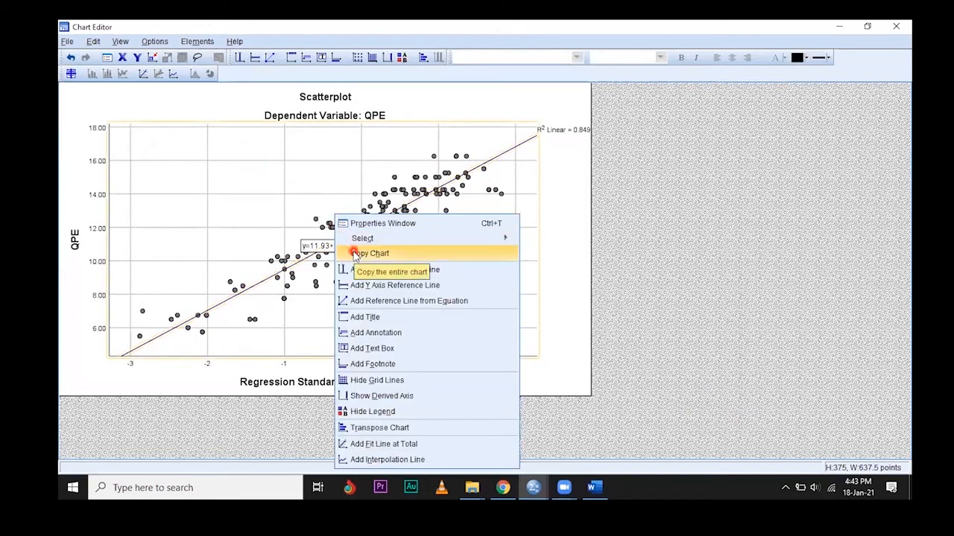
click(653, 198)
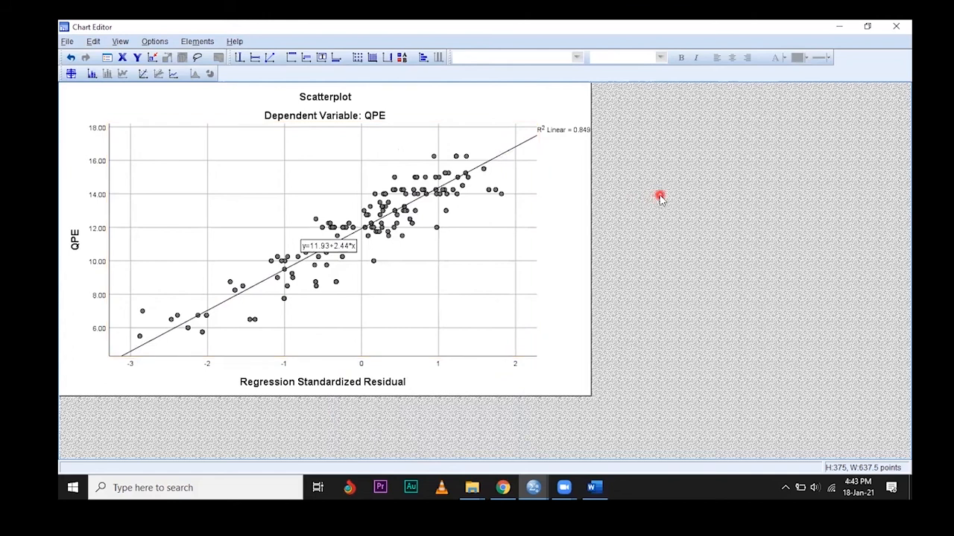
click(629, 144)
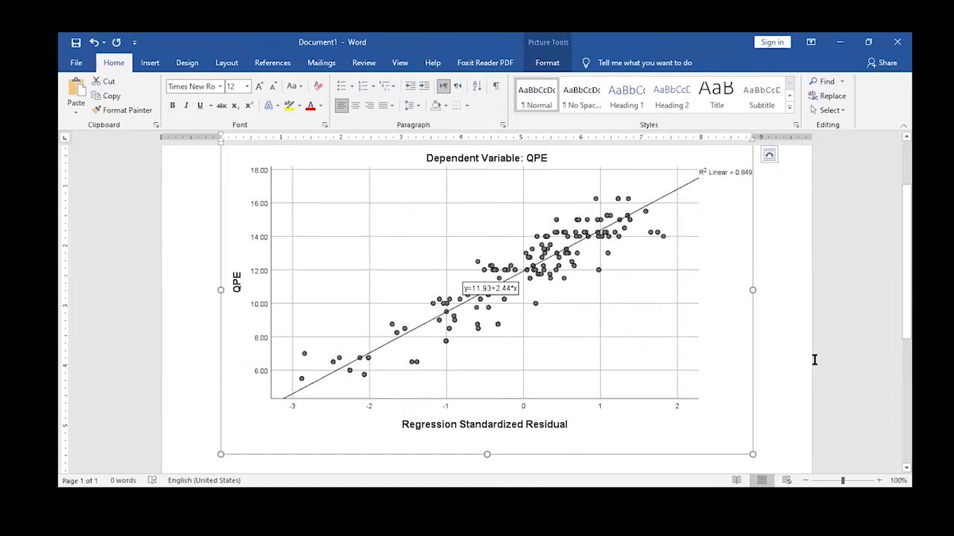
Step: Draw a straight line about 2.91" high and 5.4" wide along the upper edge of the scatter points and give it the dark preset style
scroll(814, 360, up, 1)
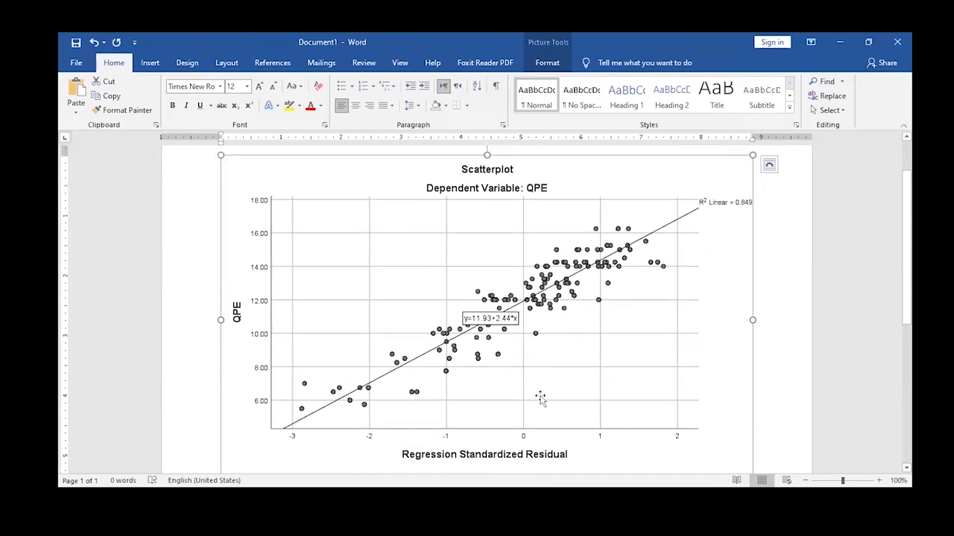
click(151, 66)
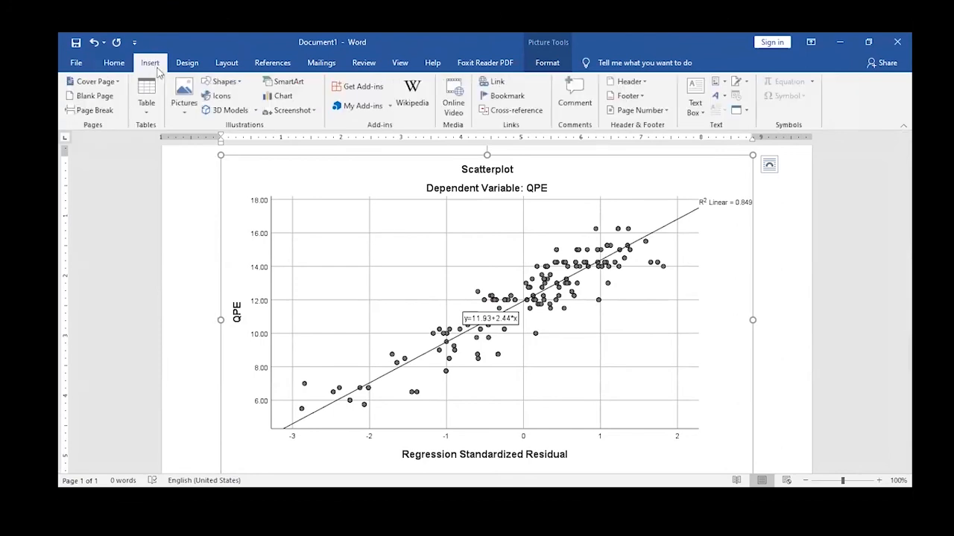
click(235, 87)
click(228, 107)
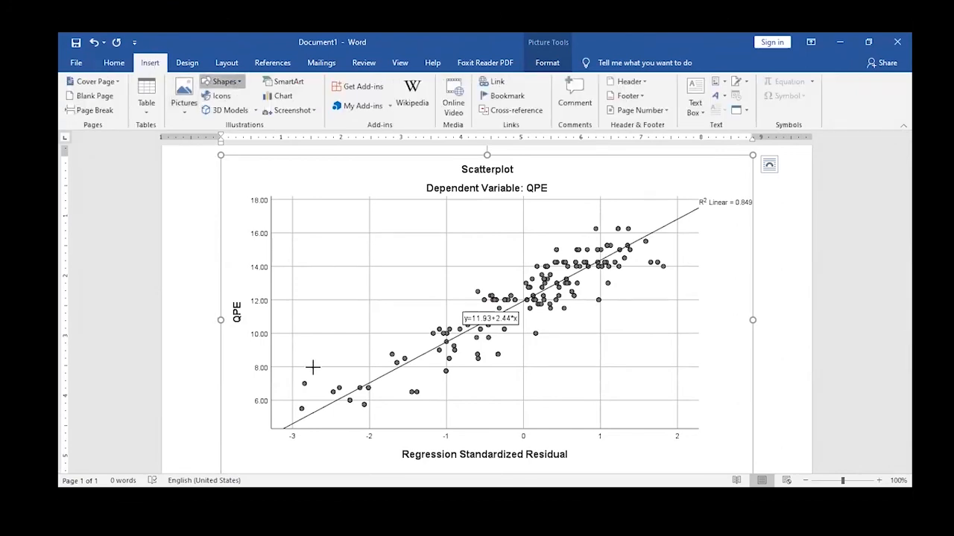
mouse_move(304, 384)
mouse_down()
mouse_move(511, 260)
mouse_move(631, 211)
mouse_up()
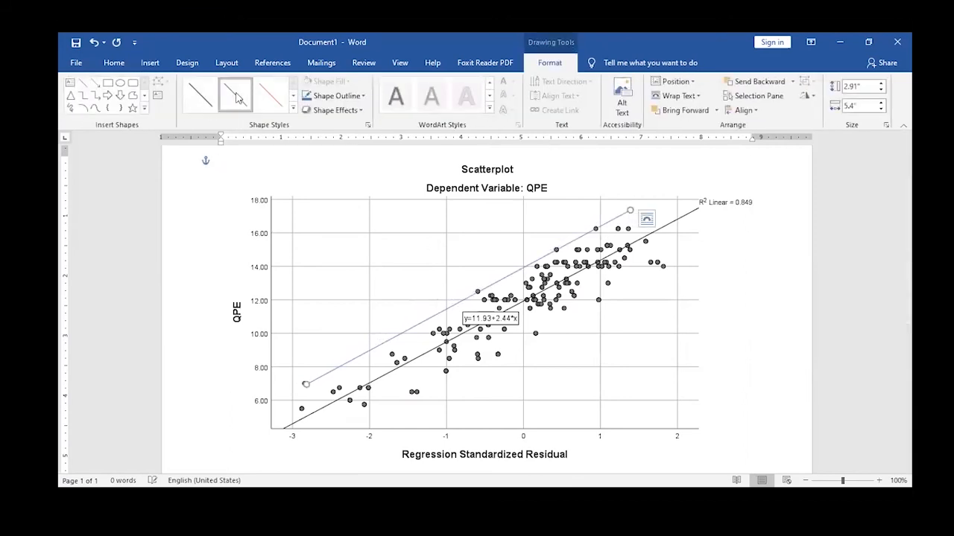
click(197, 97)
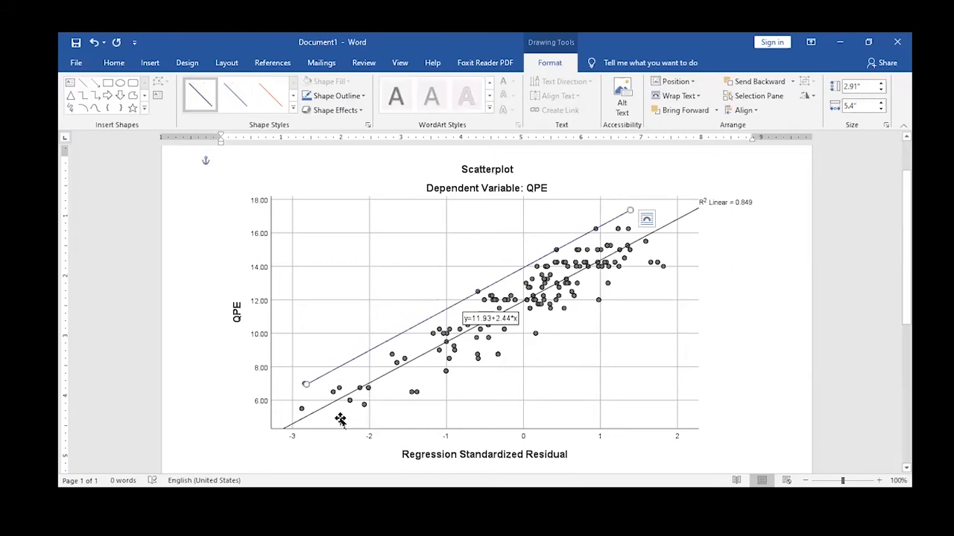
Step: Draw a second straight line along the lower edge of the scatter points, roughly parallel to the fit line, and adjust its position
click(148, 64)
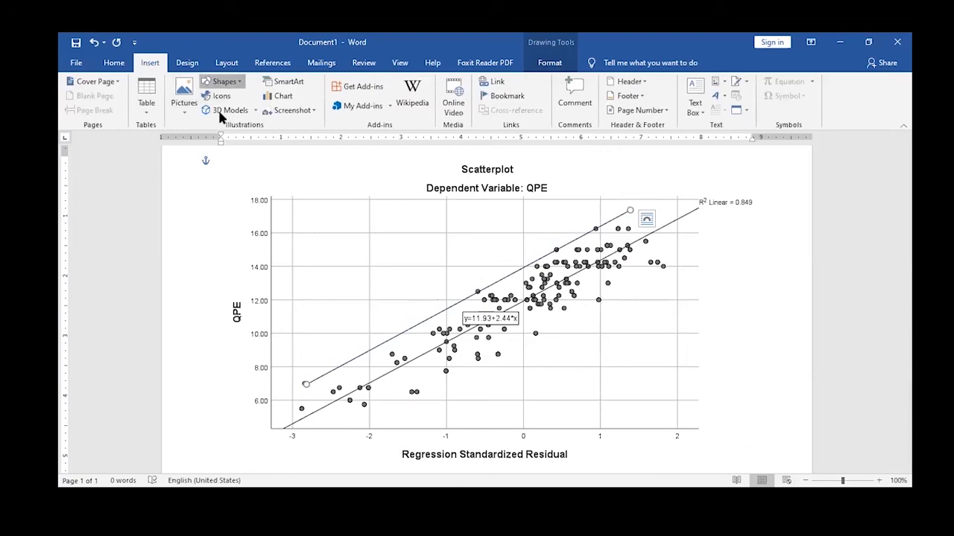
click(319, 422)
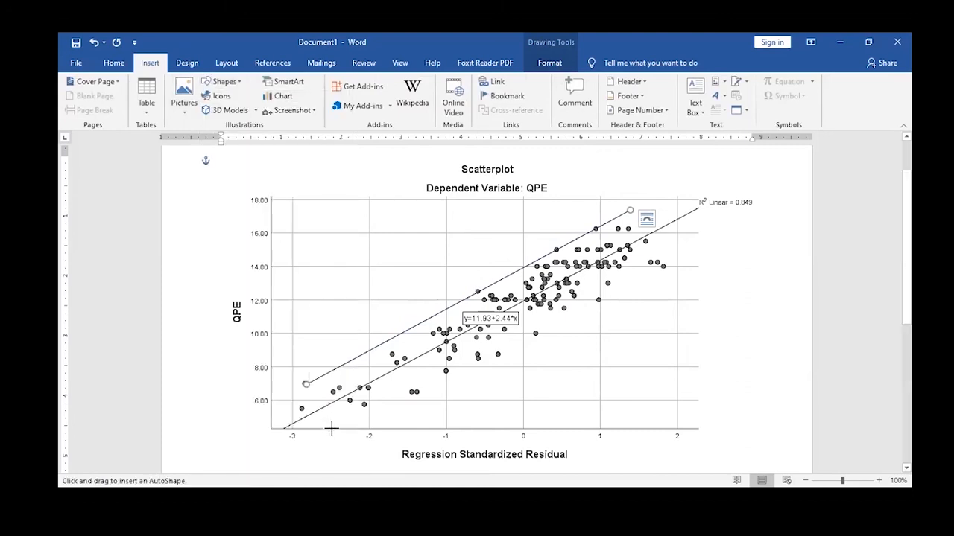
mouse_move(336, 423)
mouse_down()
mouse_move(428, 368)
mouse_move(624, 294)
mouse_move(690, 235)
mouse_up()
drag(599, 288, 605, 298)
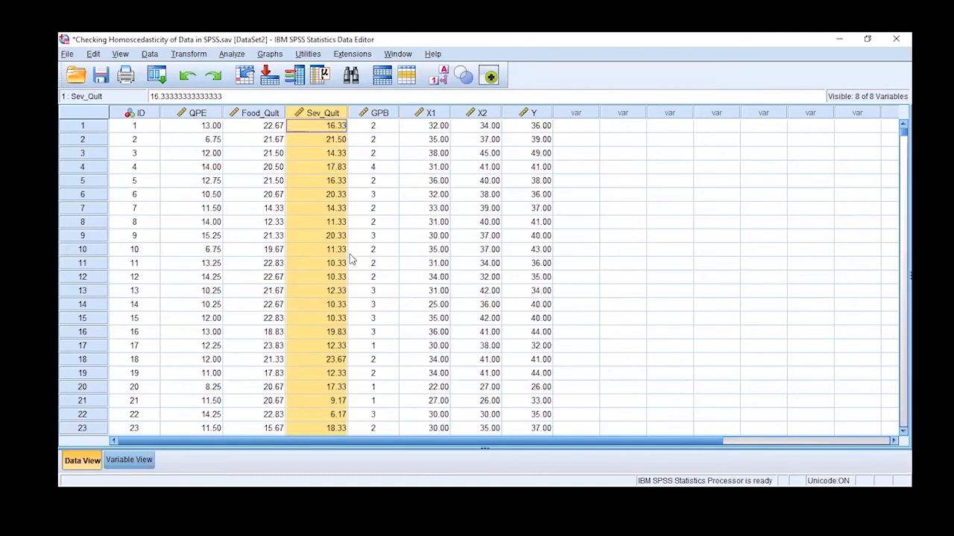
Step: Switch back to the SPSS data file and replace Food_Qult with Sev_Qult as the independent variable in the Linear Regression
click(319, 266)
click(156, 76)
key(Return)
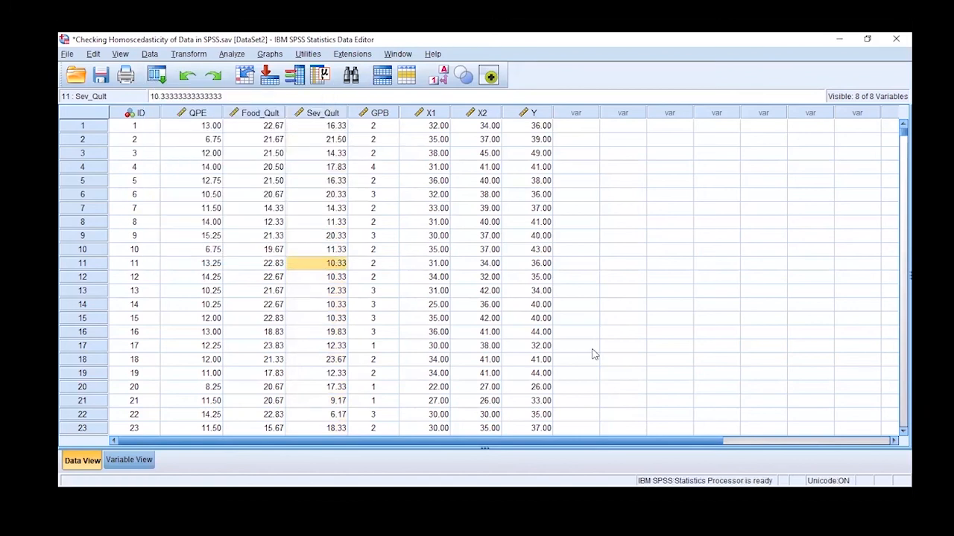
click(439, 164)
click(394, 179)
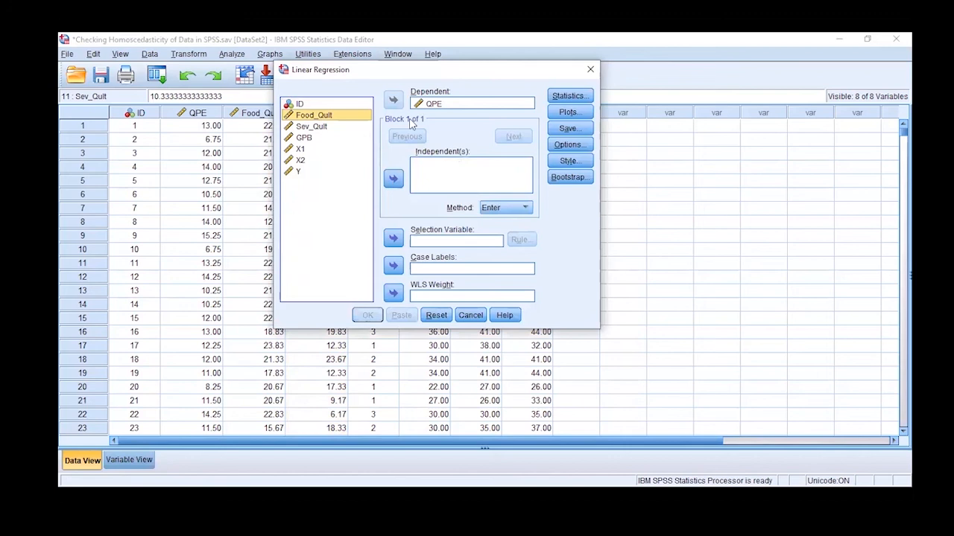
click(312, 126)
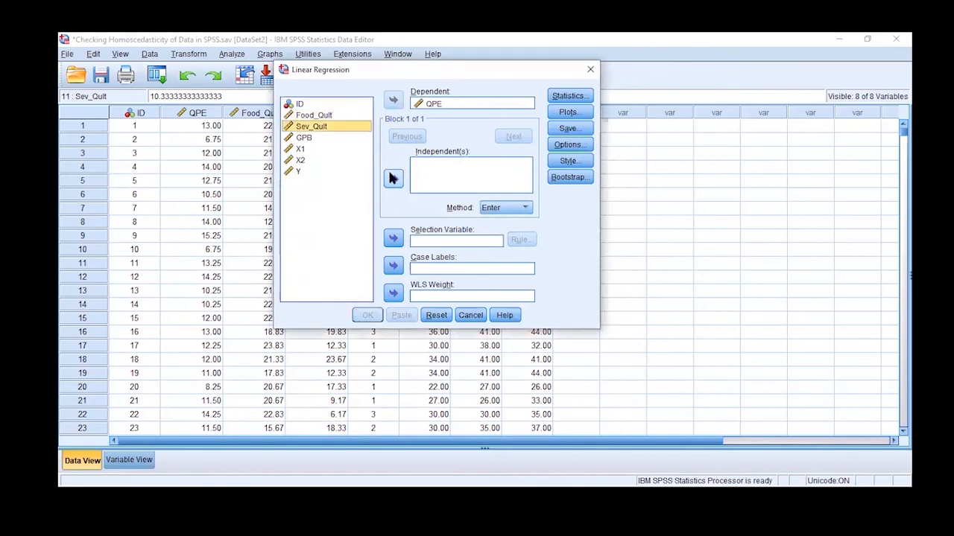
click(393, 179)
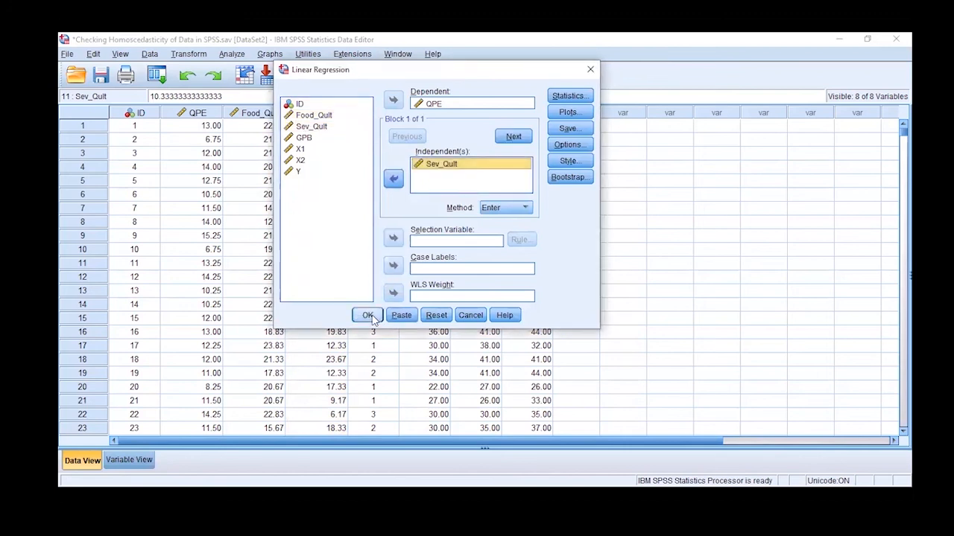
Step: Accept the scatterplot of DEPENDNT against *ZRESID and run the regression of QPE on Sev_Qult
click(568, 112)
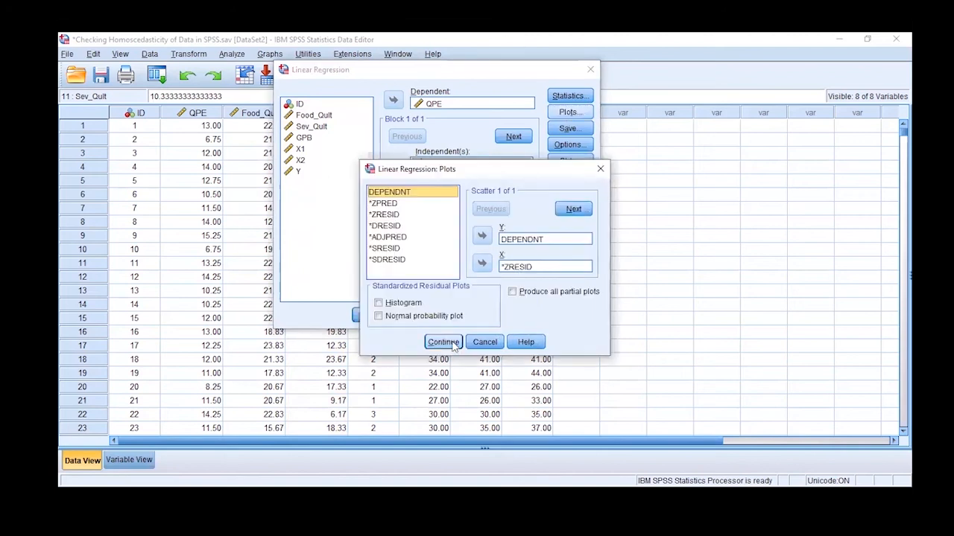
click(444, 342)
click(373, 318)
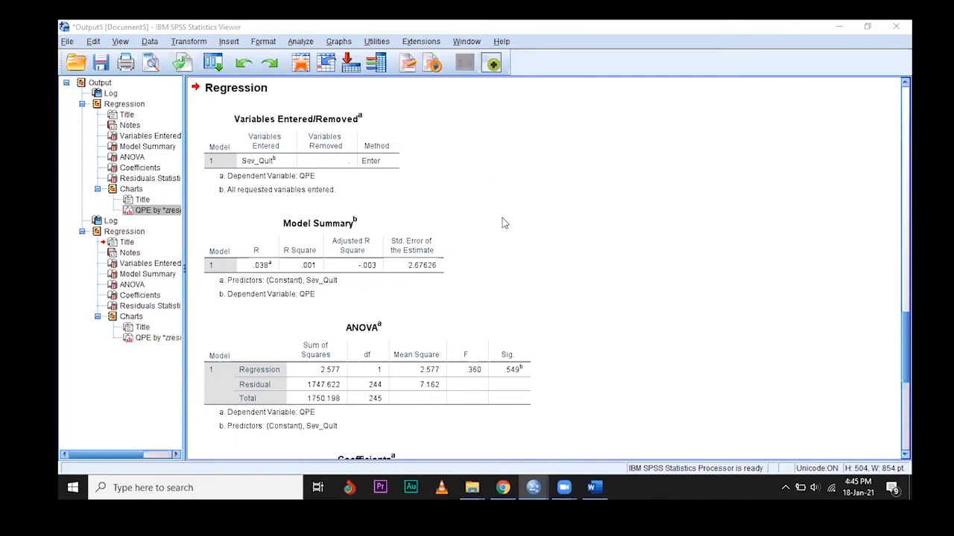
Step: Open the Sev_Qult regression's scatterplot for editing and add a linear fit line at total without an attached label
scroll(514, 290, down, 10)
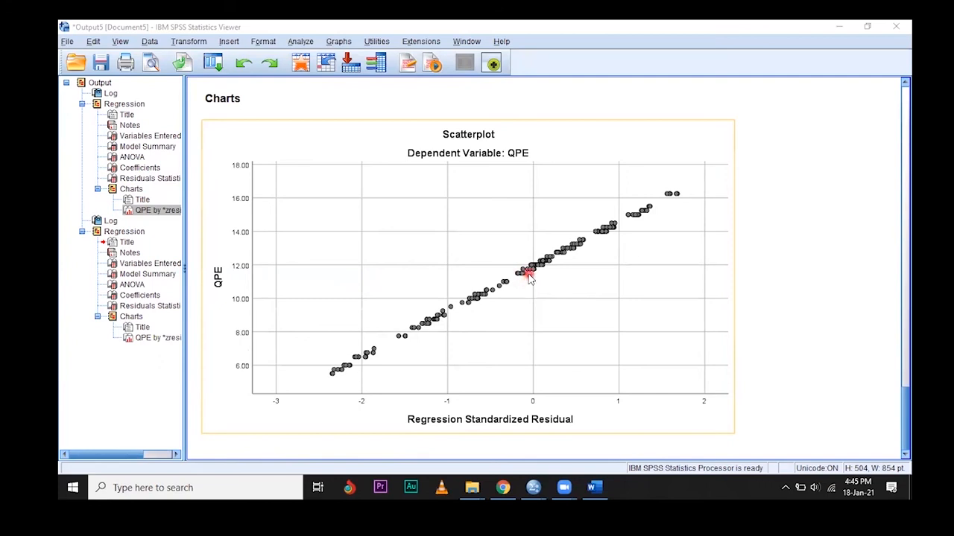
click(528, 278)
double_click(528, 279)
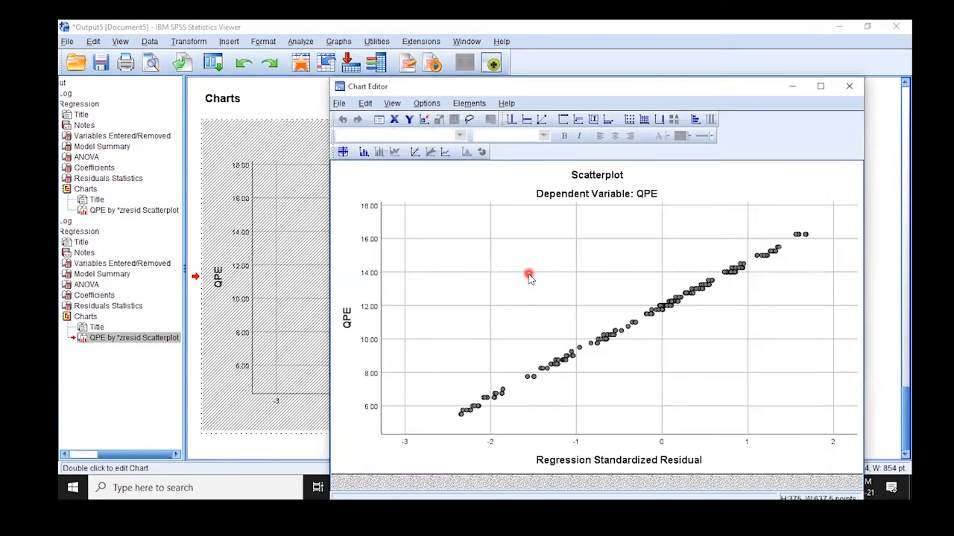
click(414, 151)
click(624, 324)
click(529, 294)
click(641, 326)
click(636, 326)
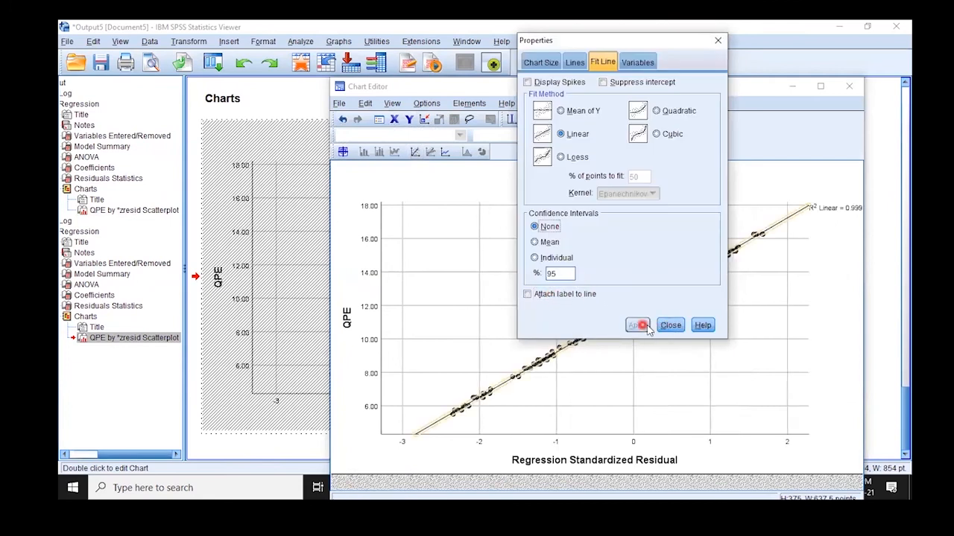
click(666, 326)
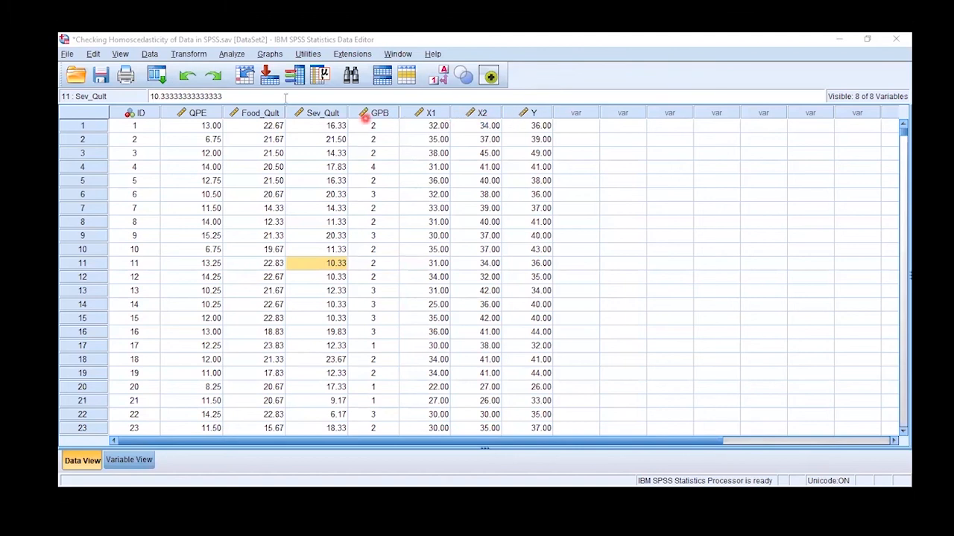
Step: Reopen Linear Regression from the data file and replace QPE with Y as dependent and Sev_Qult with X1 as independent variable
click(151, 80)
click(160, 95)
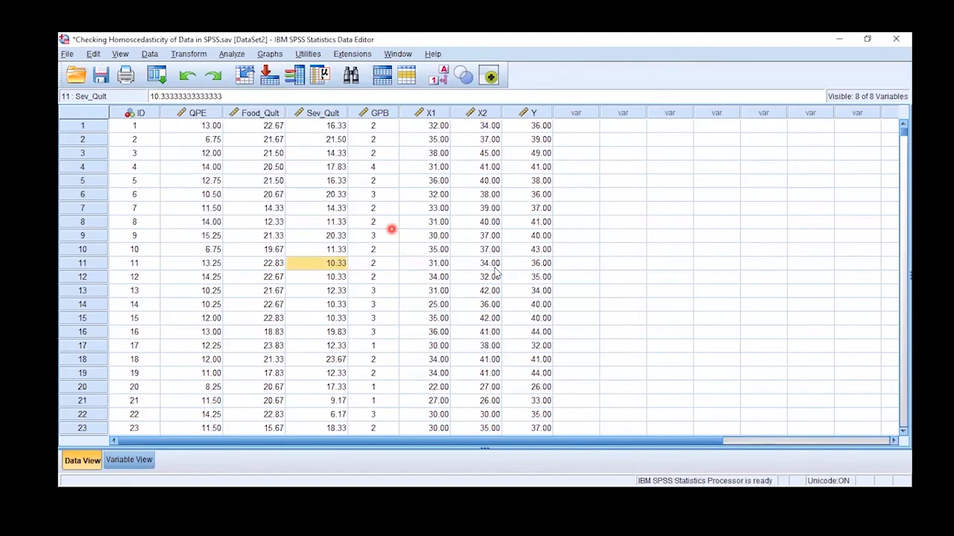
click(432, 103)
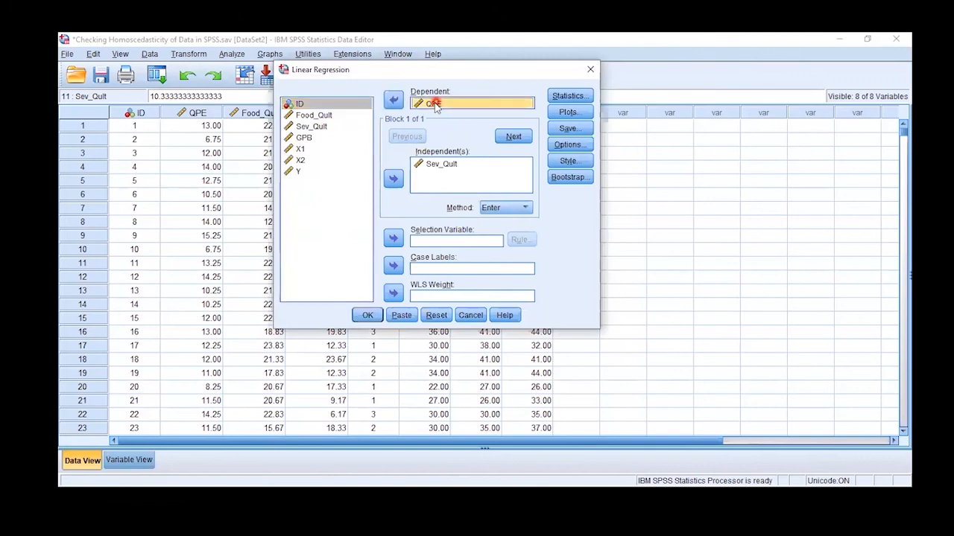
click(393, 100)
click(301, 184)
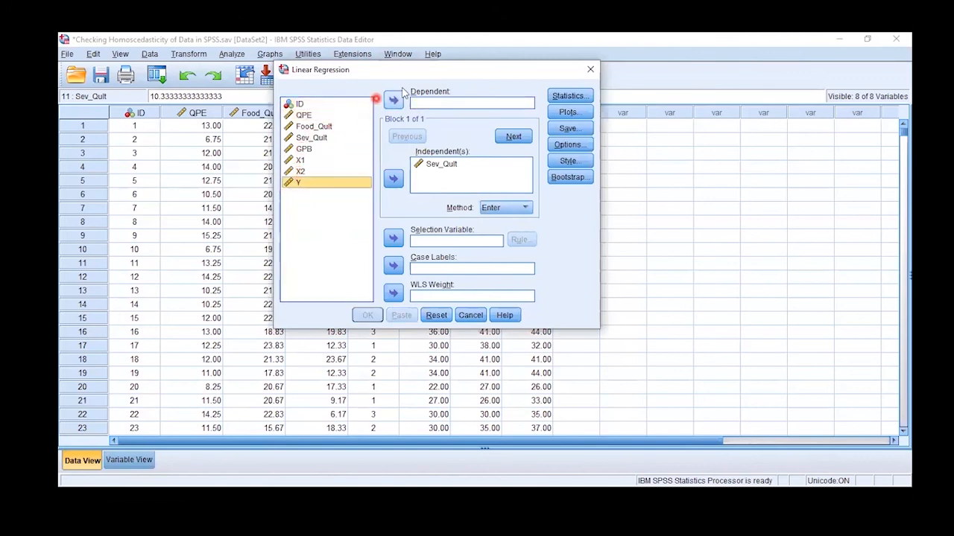
click(393, 100)
click(440, 164)
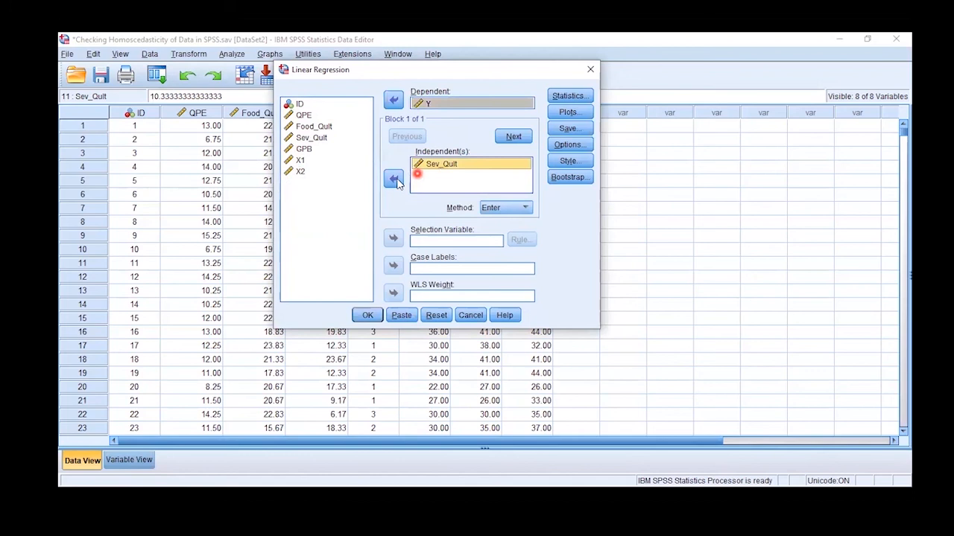
click(393, 179)
click(300, 161)
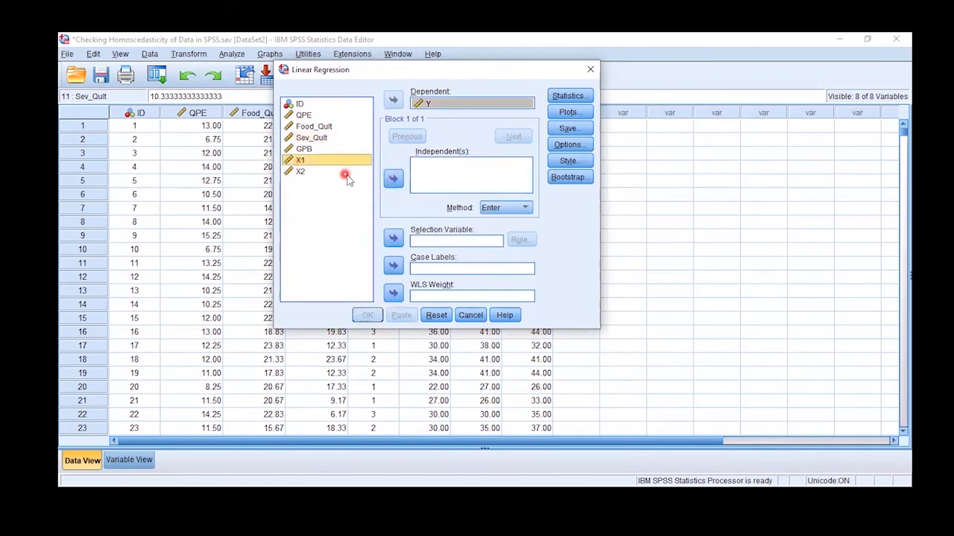
click(395, 179)
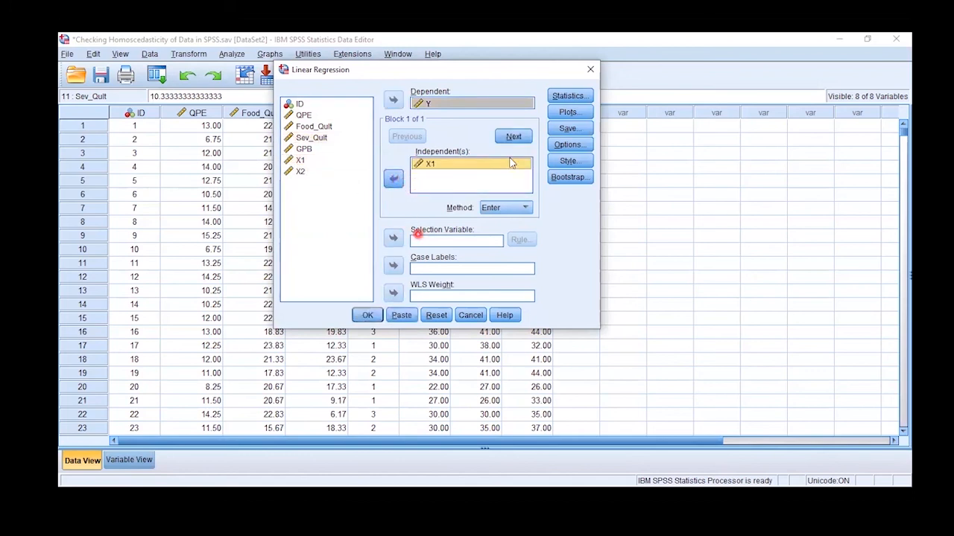
Step: Accept the existing residual scatterplot settings and run the regression of Y on X1
click(568, 113)
click(445, 342)
click(366, 316)
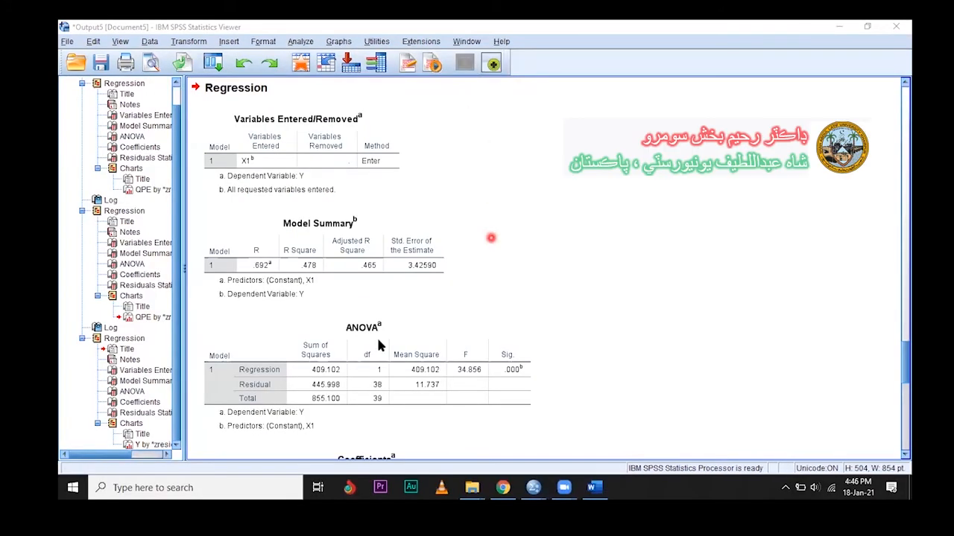
Step: Add a linear fit line without an attached label to the X1 regression's scatterplot and close the chart editor
scroll(378, 344, down, 10)
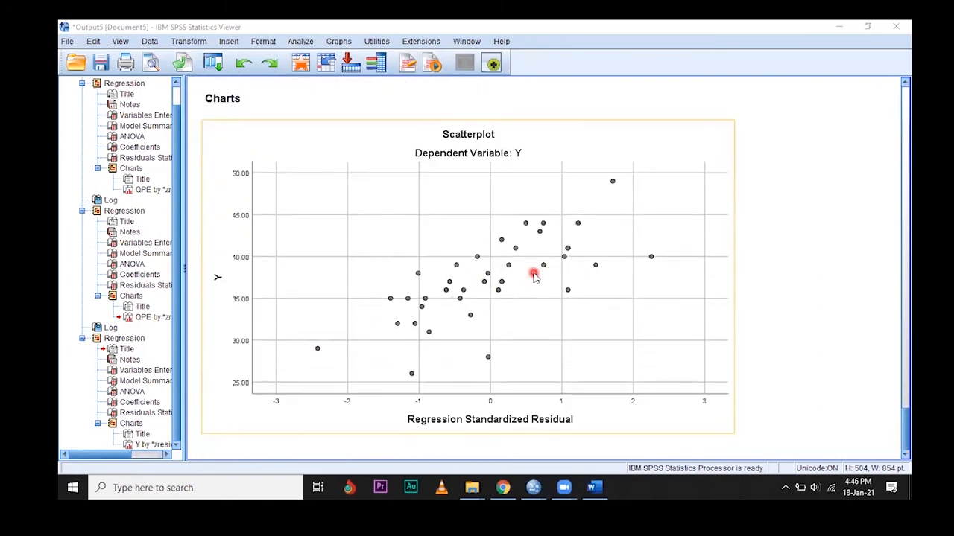
click(480, 311)
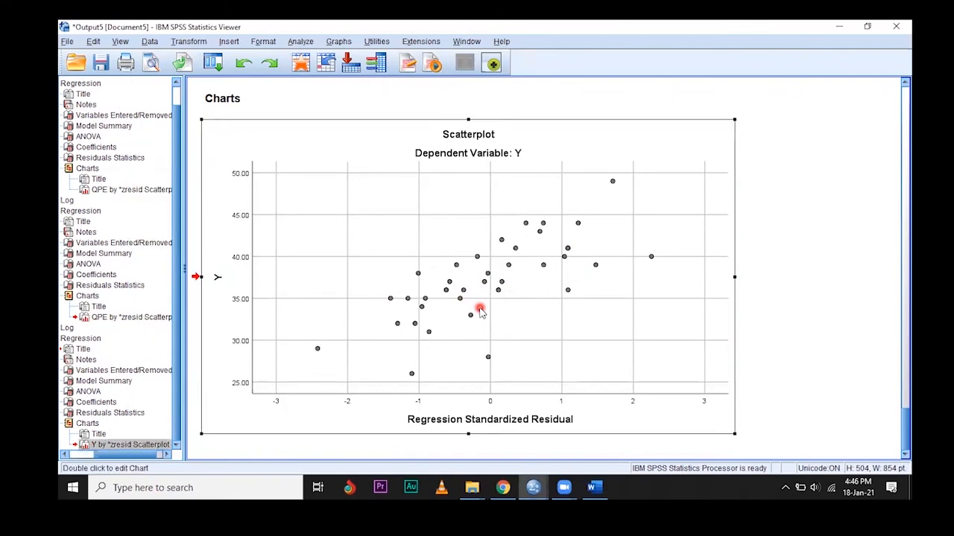
double_click(480, 312)
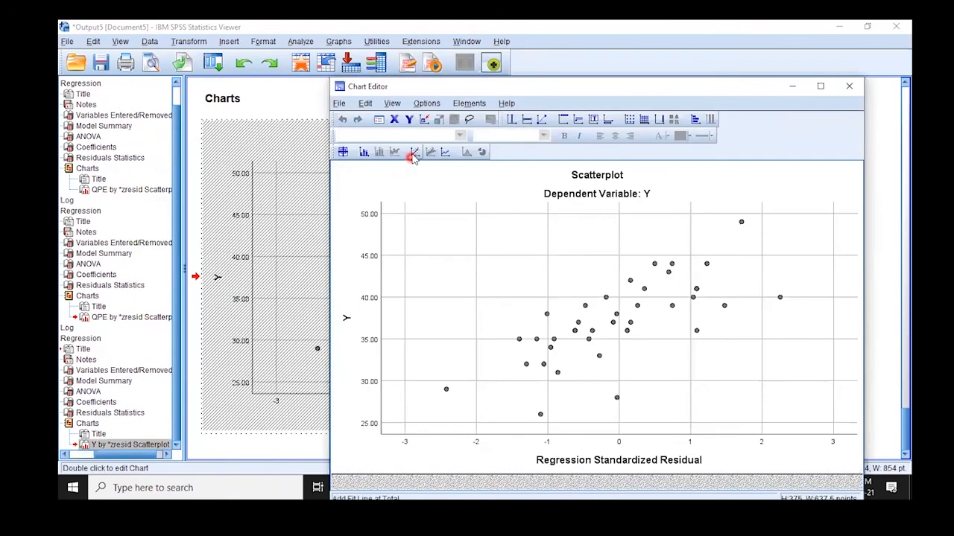
click(415, 152)
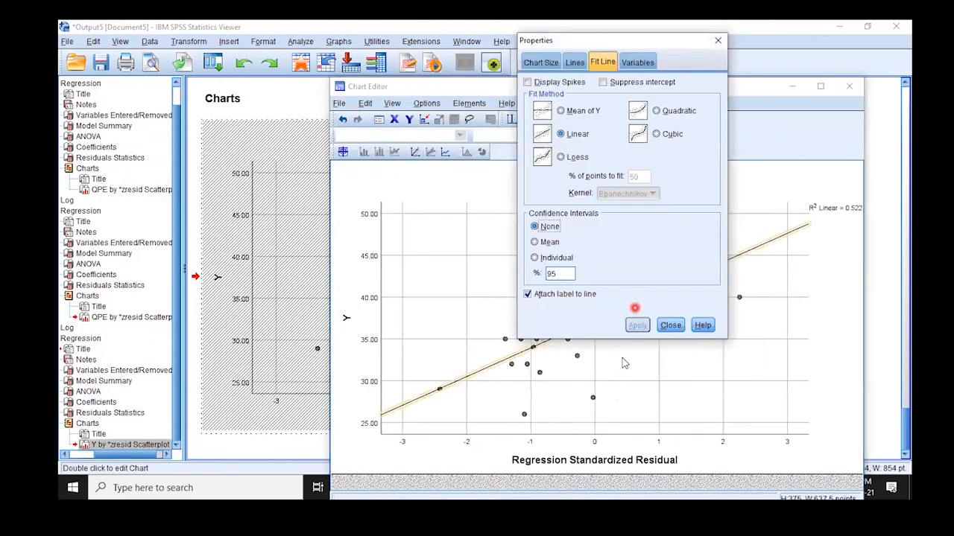
click(549, 295)
click(634, 326)
click(665, 325)
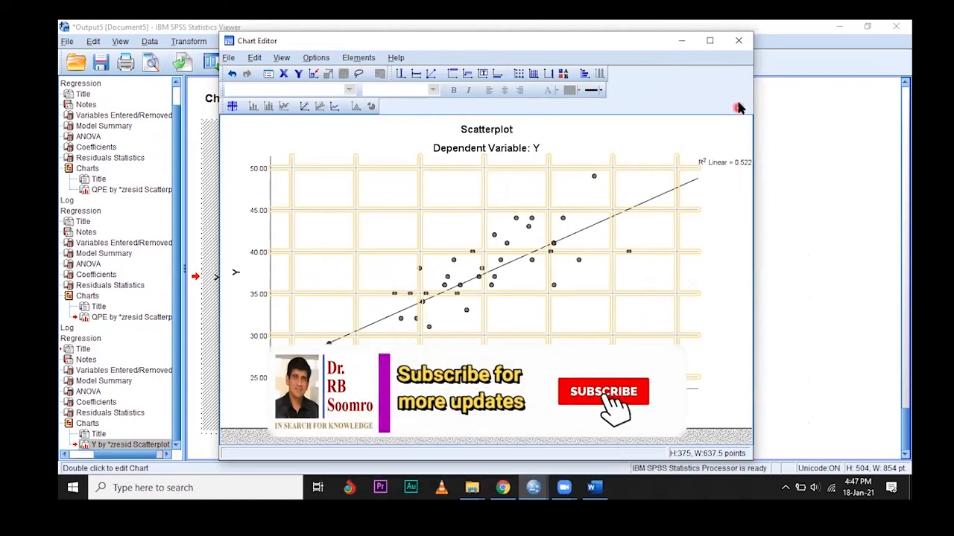
click(738, 40)
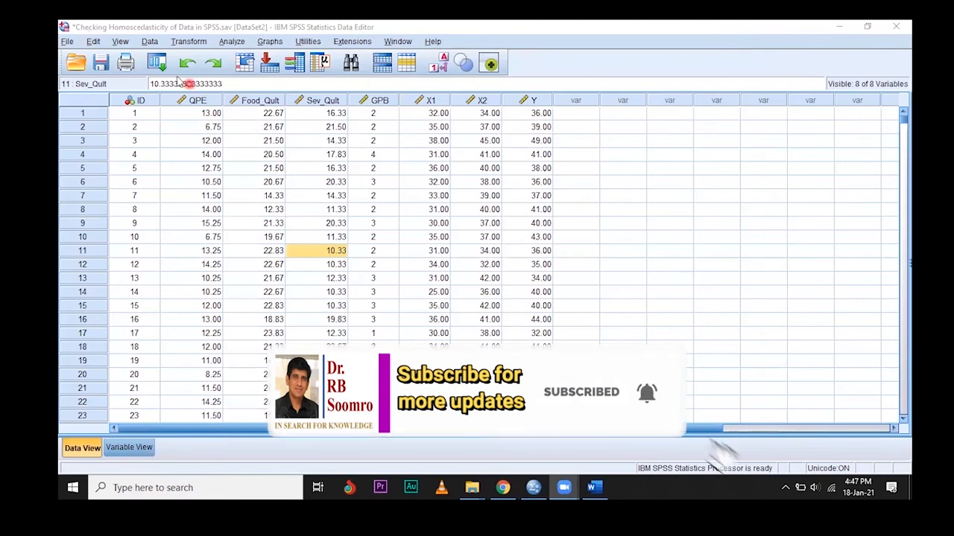
Step: Reopen Linear Regression from the data file, replace X1 with X2 as the independent variable and run it for Y
click(157, 64)
click(160, 84)
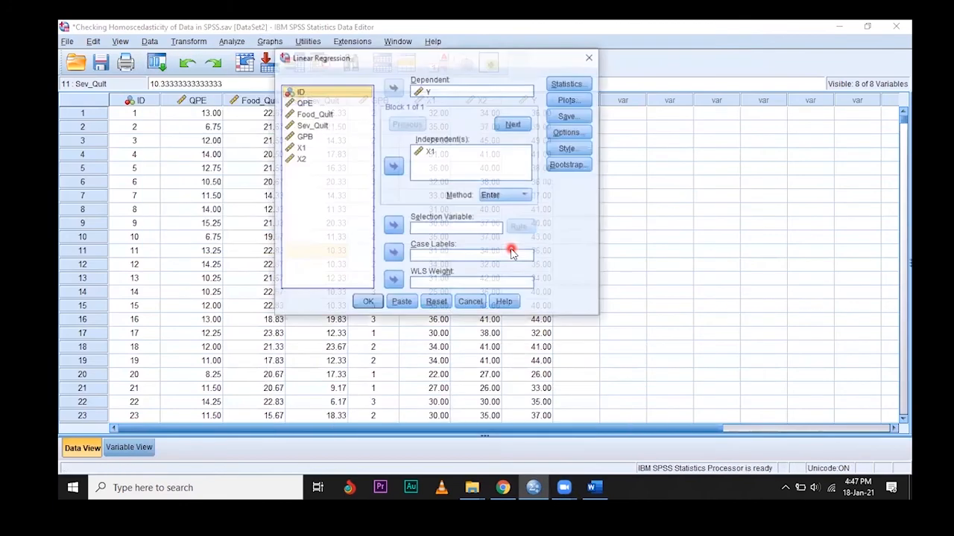
click(430, 151)
click(392, 165)
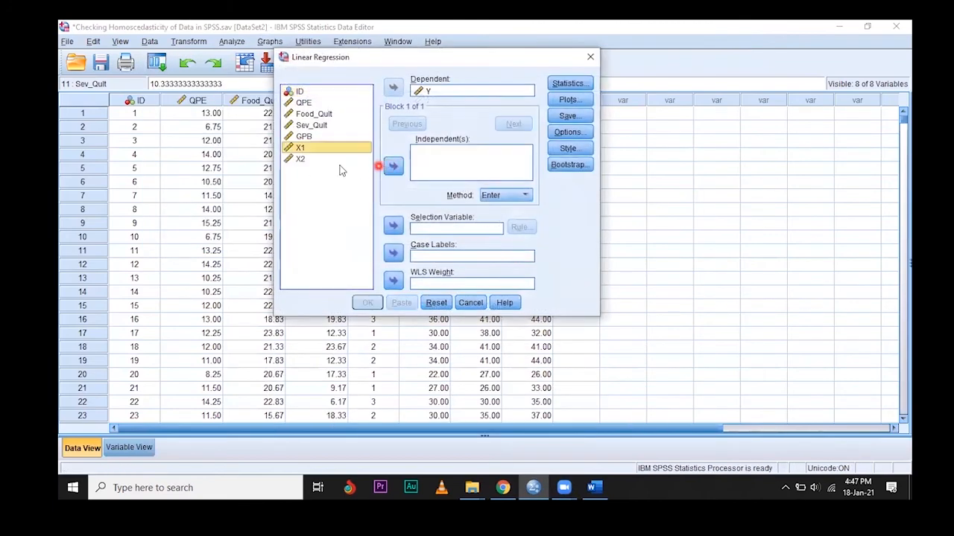
click(300, 159)
click(392, 166)
click(368, 302)
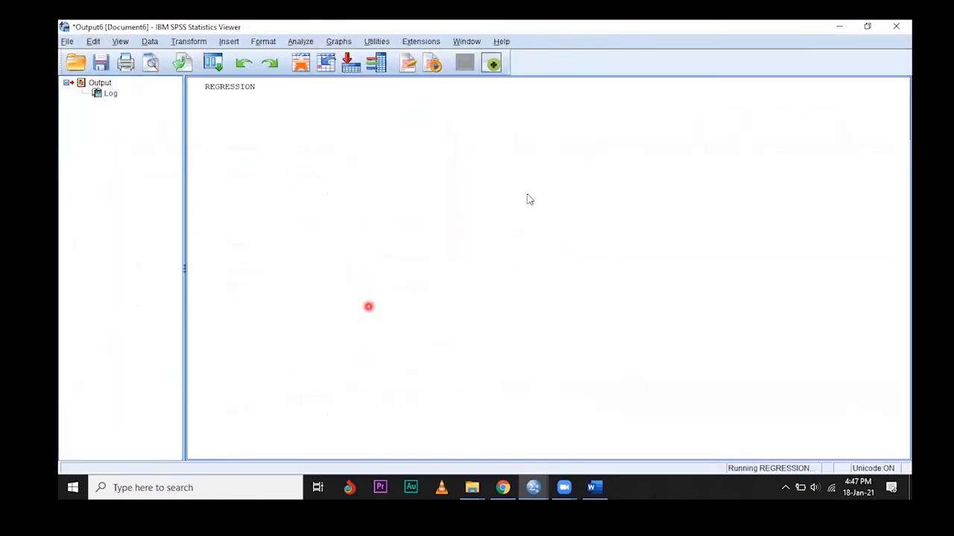
Step: Open the X2 regression's scatterplot for editing and add a linear fit line at total without an attached label
scroll(556, 257, down, 5)
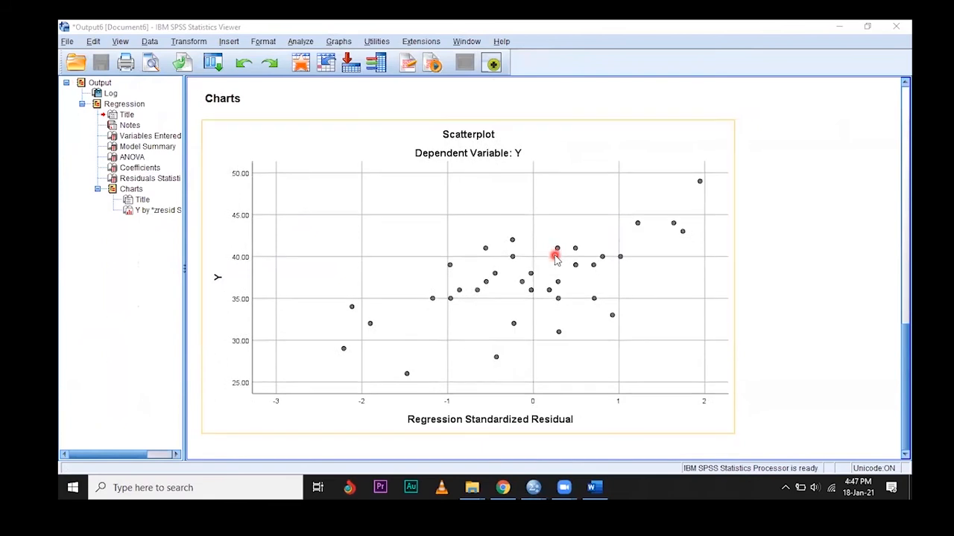
click(549, 274)
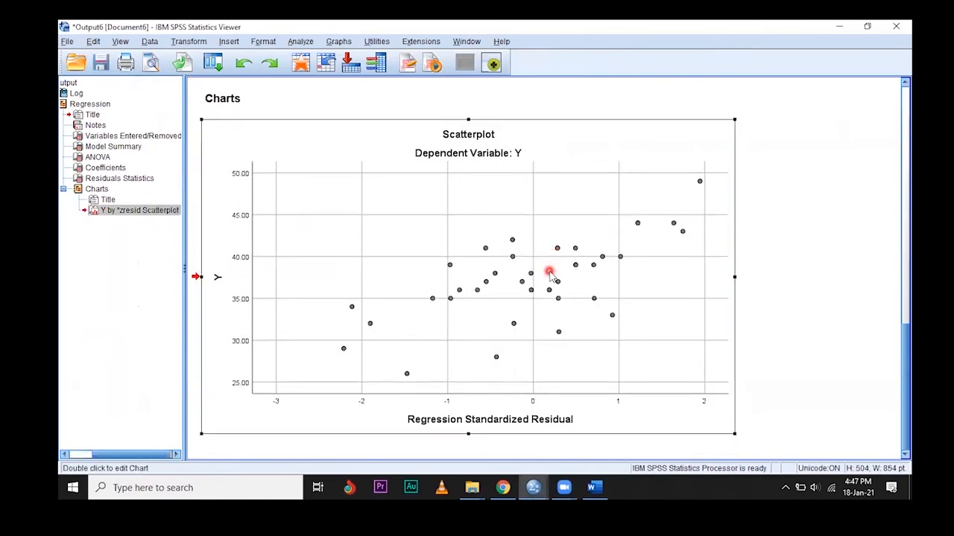
double_click(549, 274)
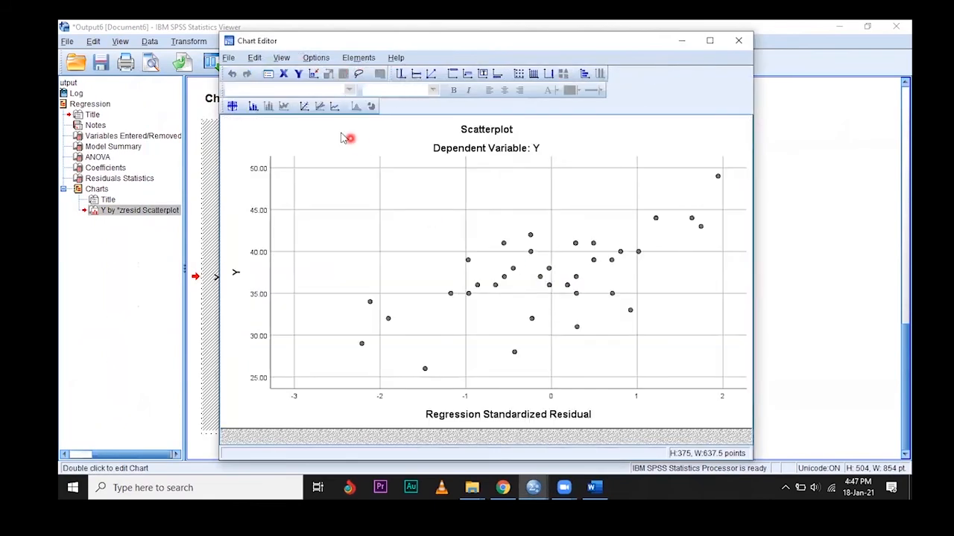
click(302, 107)
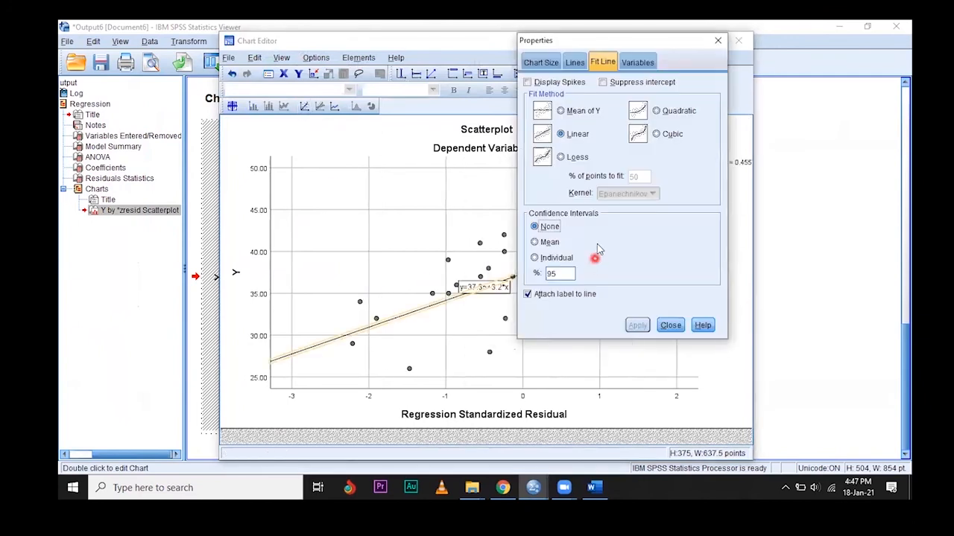
click(535, 294)
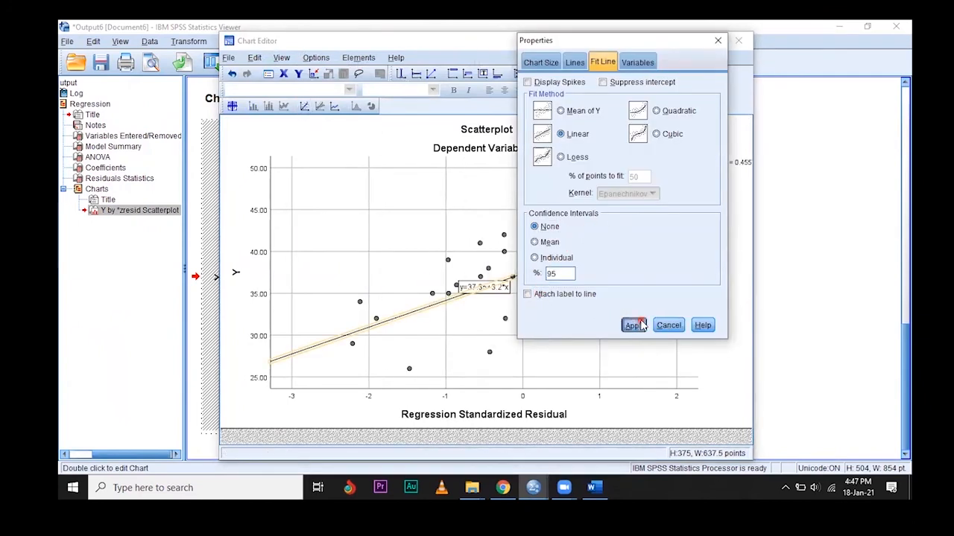
click(668, 326)
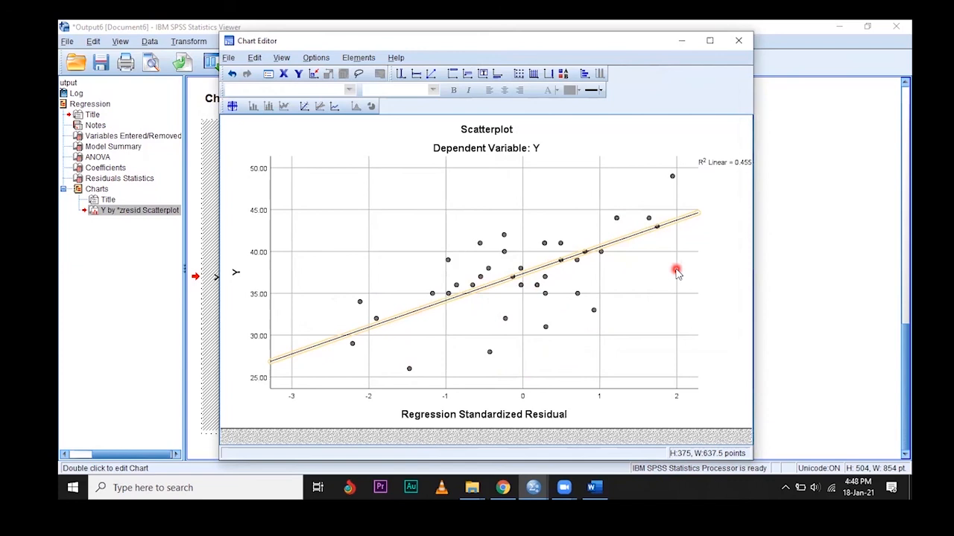
Step: Copy the fitted scatterplot of Y and paste it into the Word document below the QPE scatterplot
right_click(634, 137)
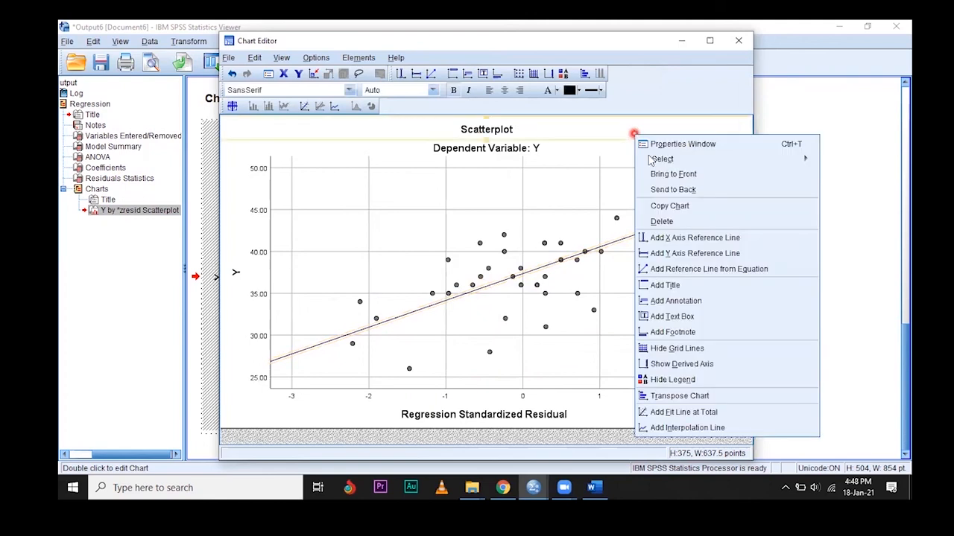
click(696, 207)
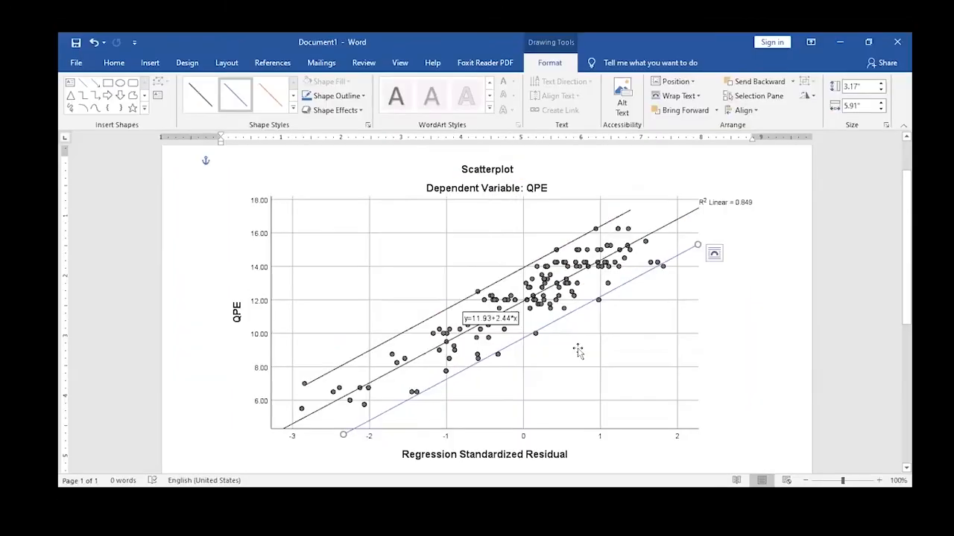
scroll(577, 350, down, 8)
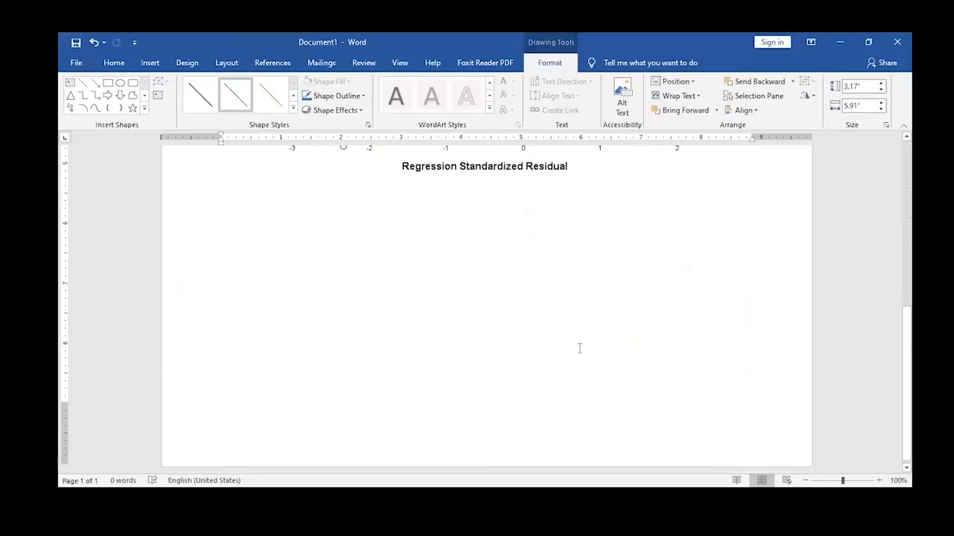
click(577, 308)
key(ctrl+v)
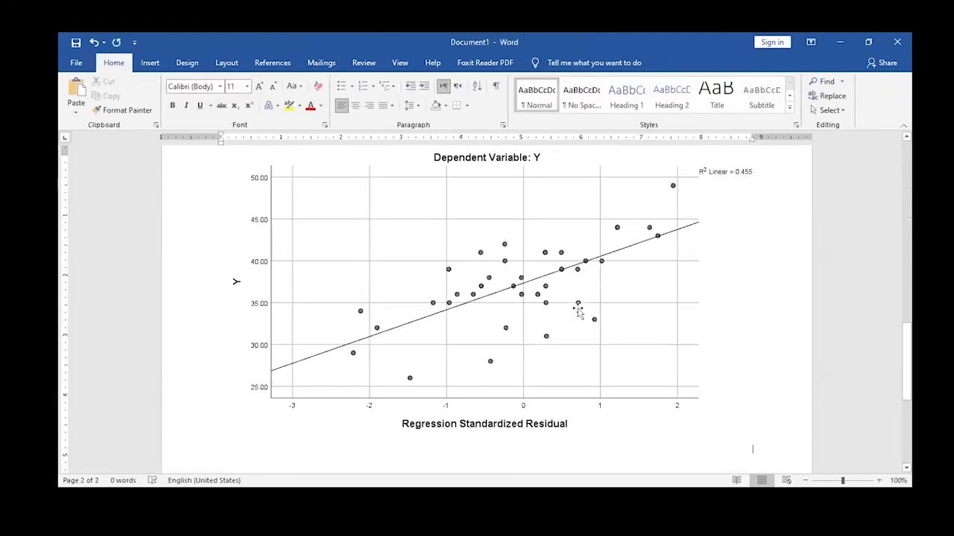
Step: Draw two straight lines roughly parallel to the fit line, one above it and one below it about 2.2" high and 6.74" wide
click(152, 64)
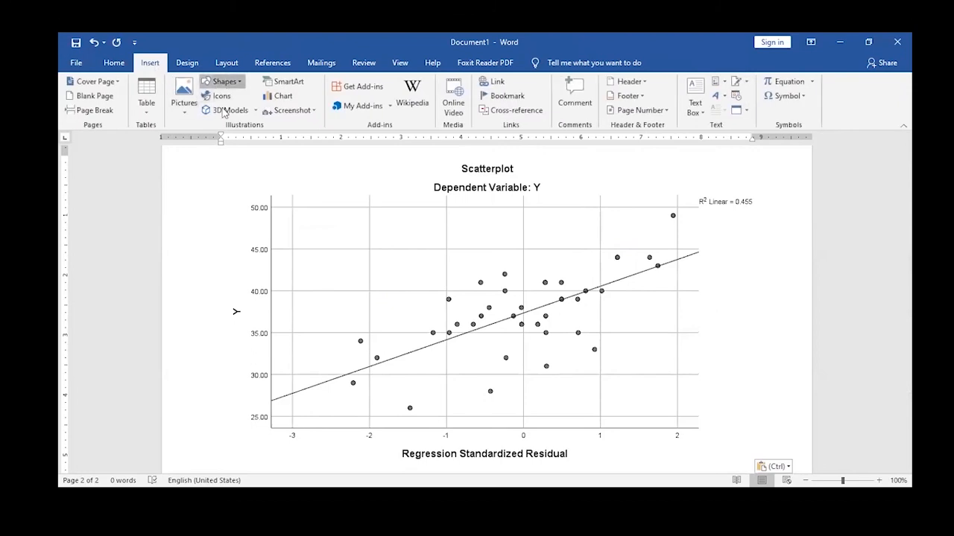
mouse_move(296, 365)
mouse_down()
mouse_move(618, 234)
mouse_move(689, 223)
mouse_up()
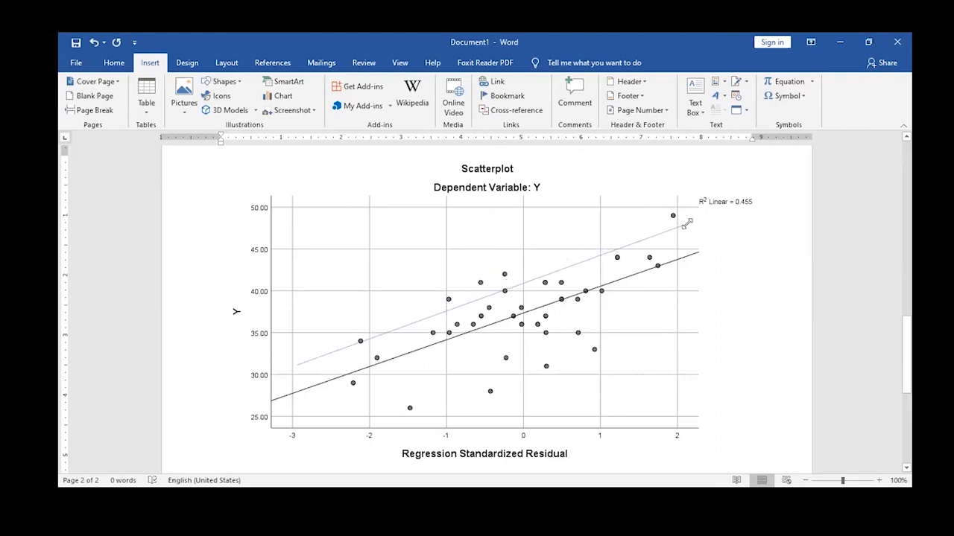
click(155, 63)
mouse_move(300, 407)
mouse_down()
mouse_move(555, 336)
mouse_move(641, 288)
mouse_move(705, 275)
mouse_up()
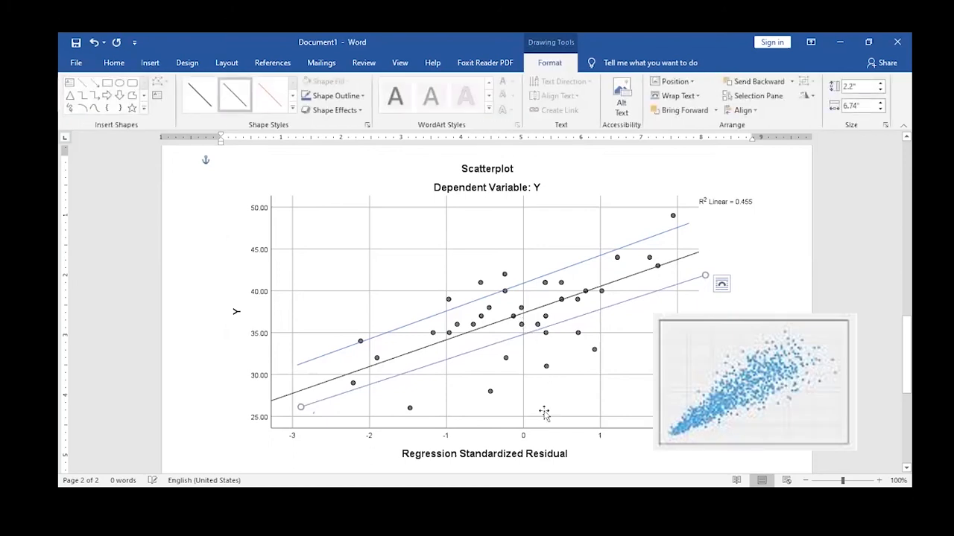